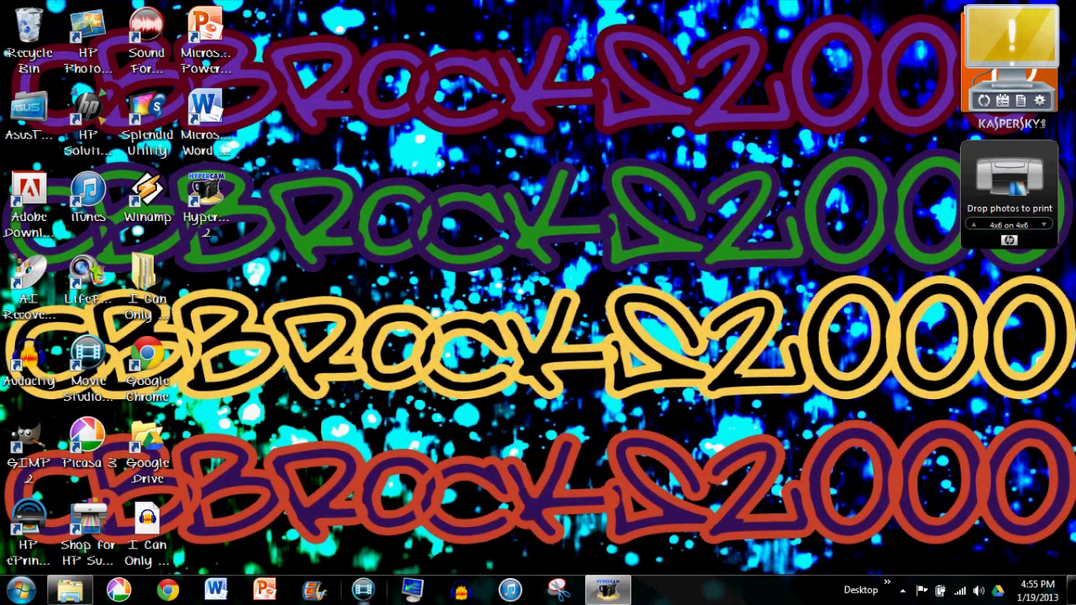
Open Movie Studio Platinum and widen the folder tree beside the project media
{"action": "left_click", "coordinate": [362, 590]}
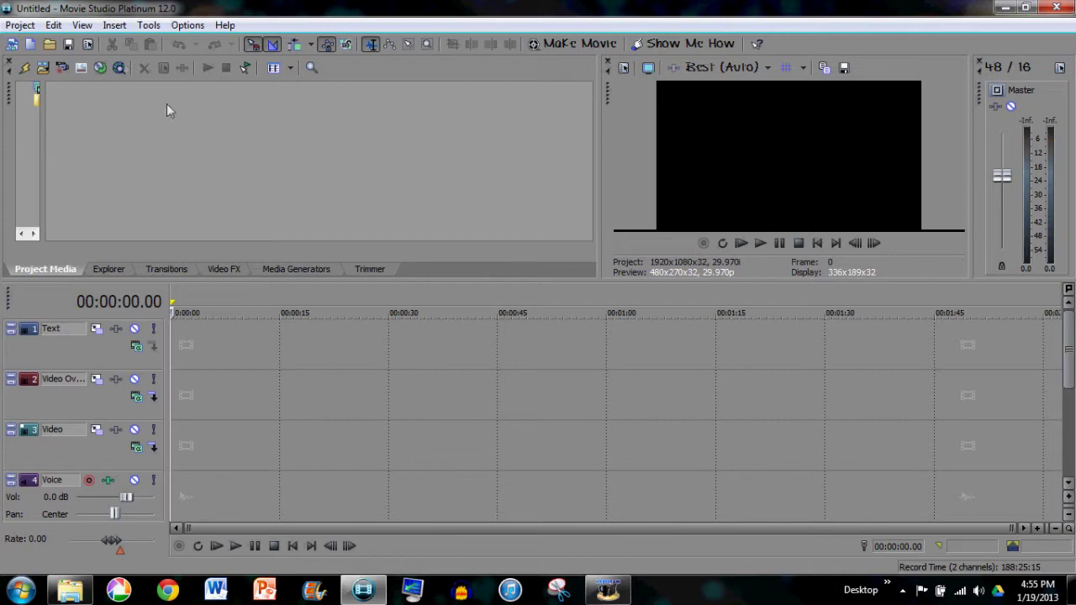
{"action": "left_click_drag", "start_coordinate": [42, 113], "coordinate": [91, 119]}
Import the clip M4H02084 from the Don't You Worry Child folder inside Youtube in the Videos library
{"action": "left_click", "coordinate": [20, 25]}
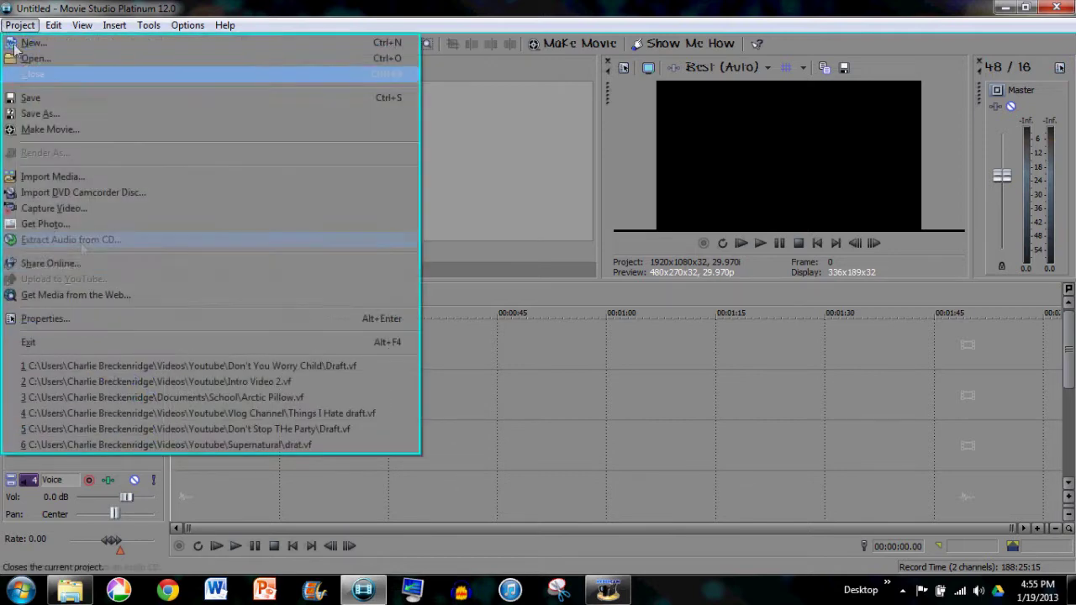
{"action": "left_click", "coordinate": [87, 178]}
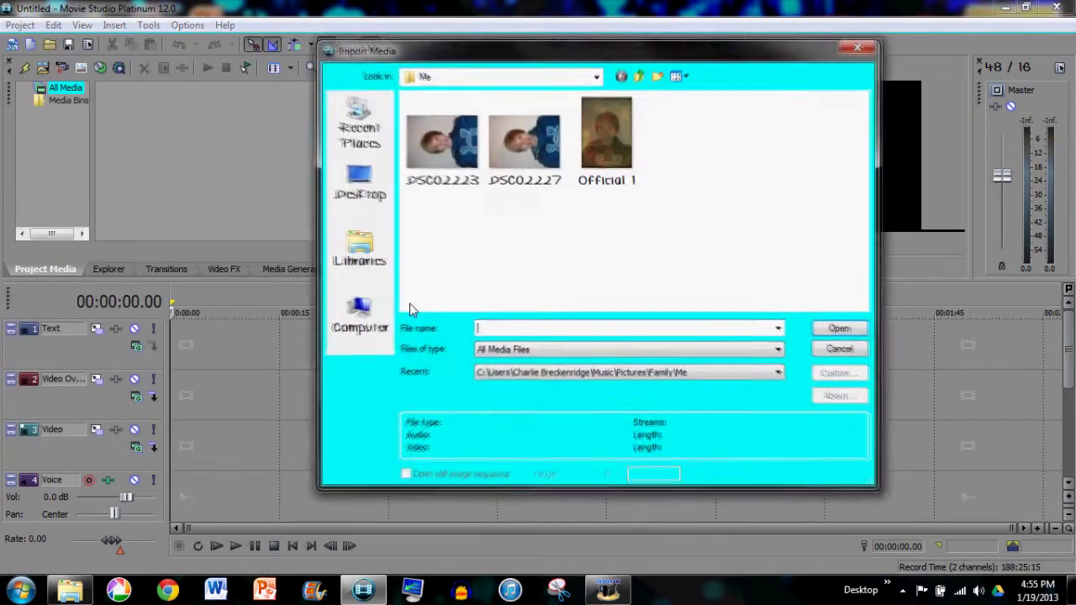
{"action": "left_click", "coordinate": [371, 246]}
{"action": "double_click", "coordinate": [638, 186]}
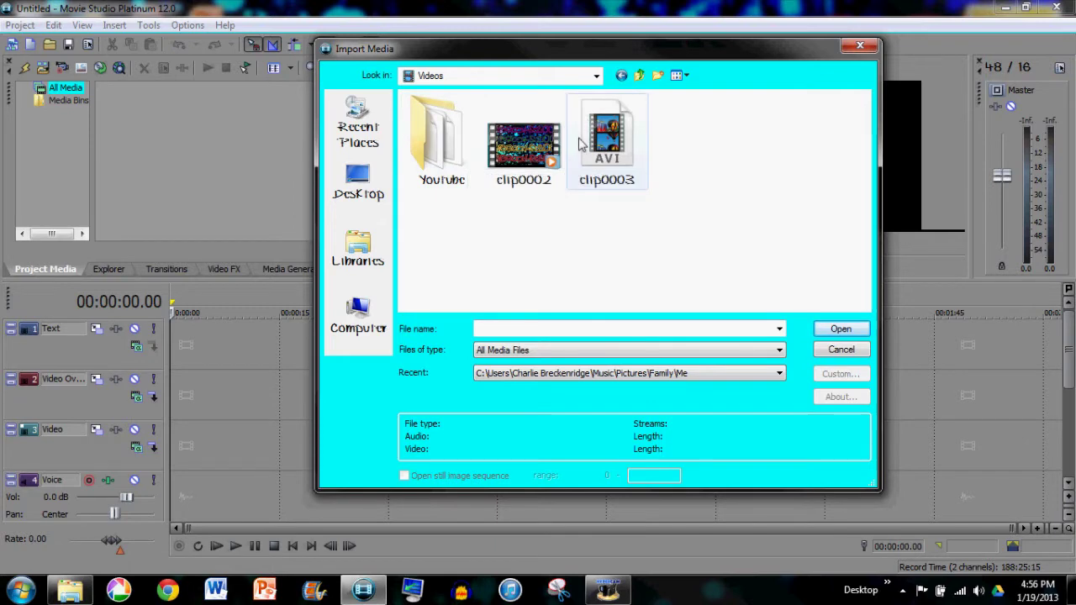
{"action": "double_click", "coordinate": [425, 161]}
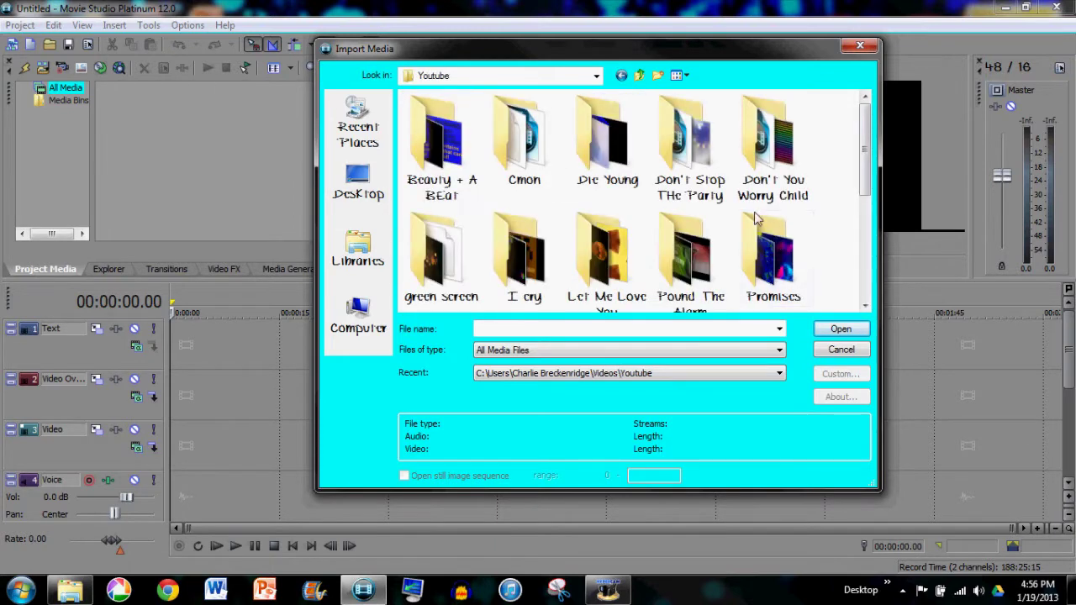
{"action": "double_click", "coordinate": [770, 156]}
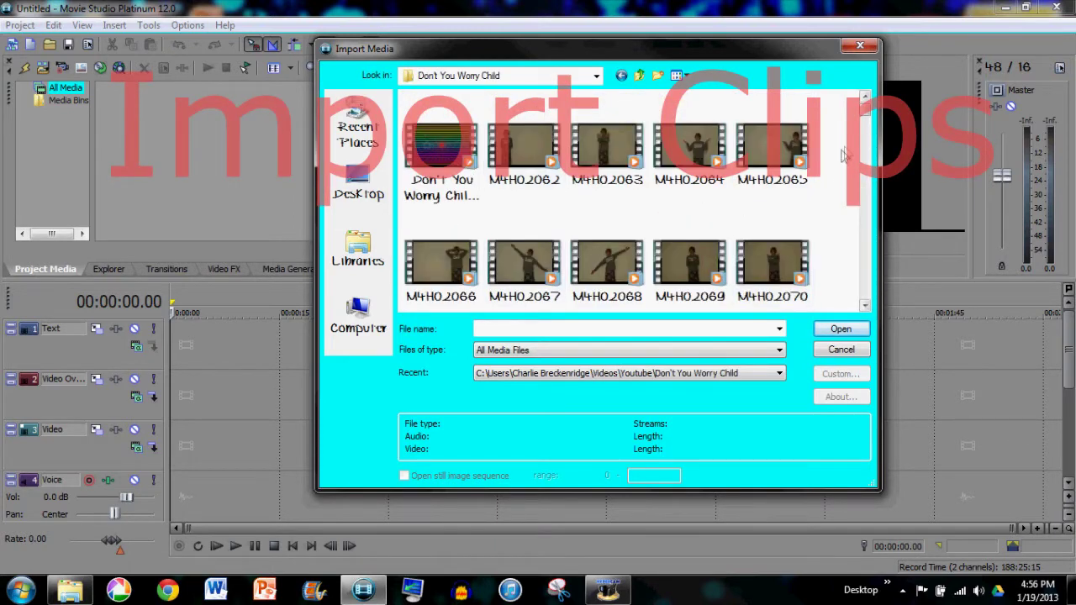
{"action": "left_click_drag", "start_coordinate": [865, 118], "coordinate": [871, 147]}
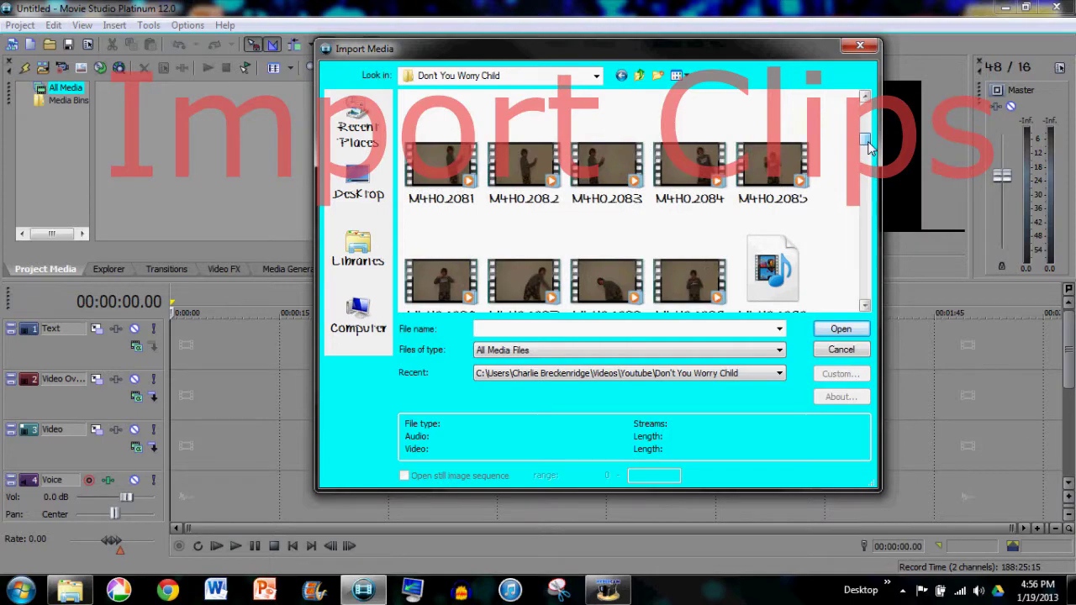
{"action": "left_click", "coordinate": [692, 176]}
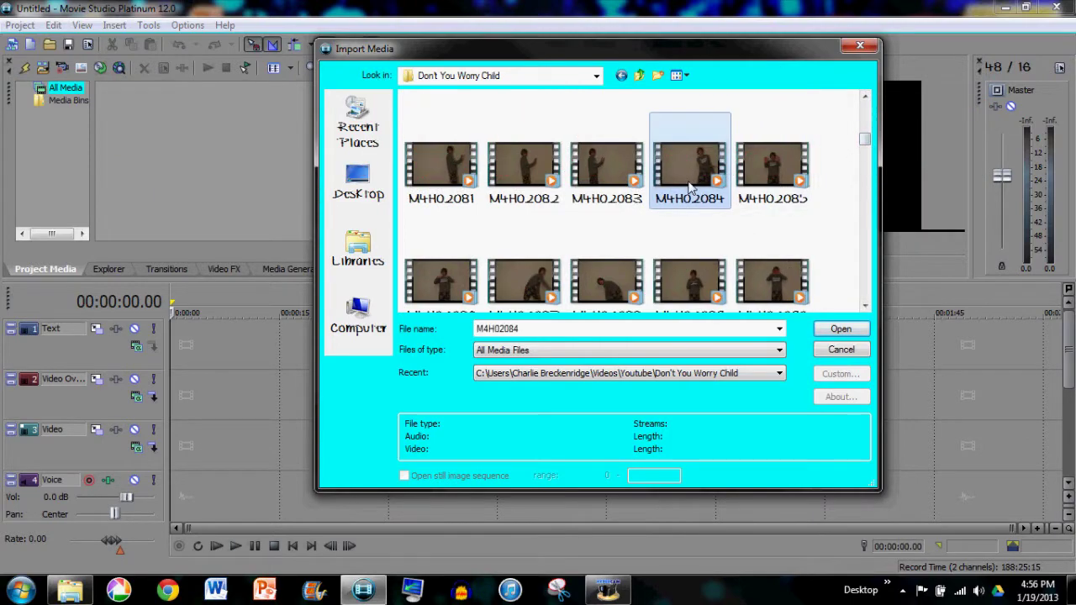
{"action": "double_click", "coordinate": [689, 187]}
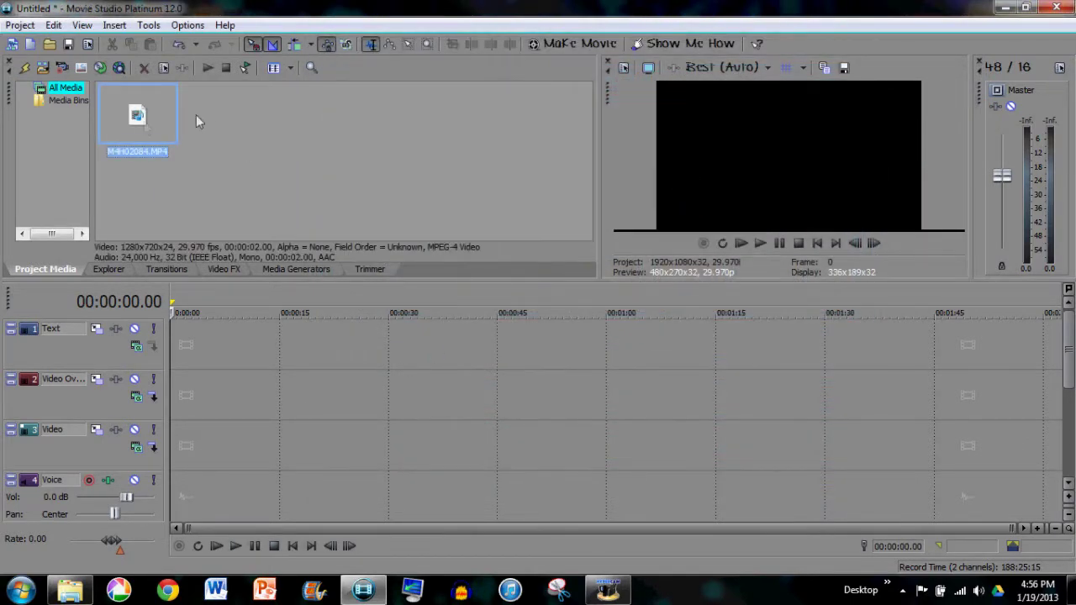
Place the M4H02084 clip at the very start of the Video track
{"action": "left_click_drag", "start_coordinate": [296, 227], "coordinate": [171, 449]}
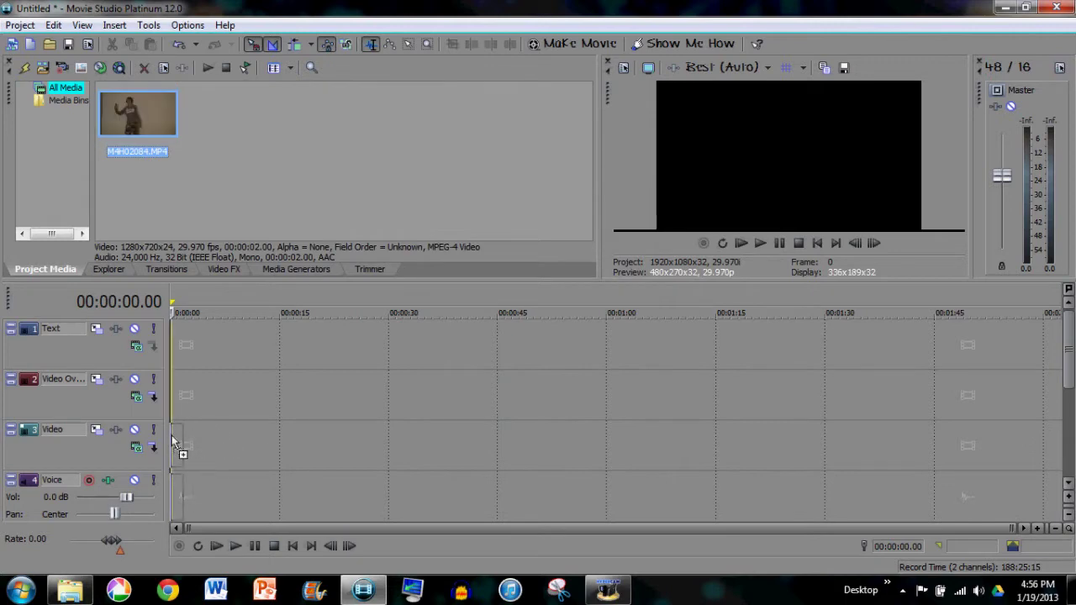
{"action": "left_click_drag", "start_coordinate": [1064, 367], "coordinate": [1064, 387]}
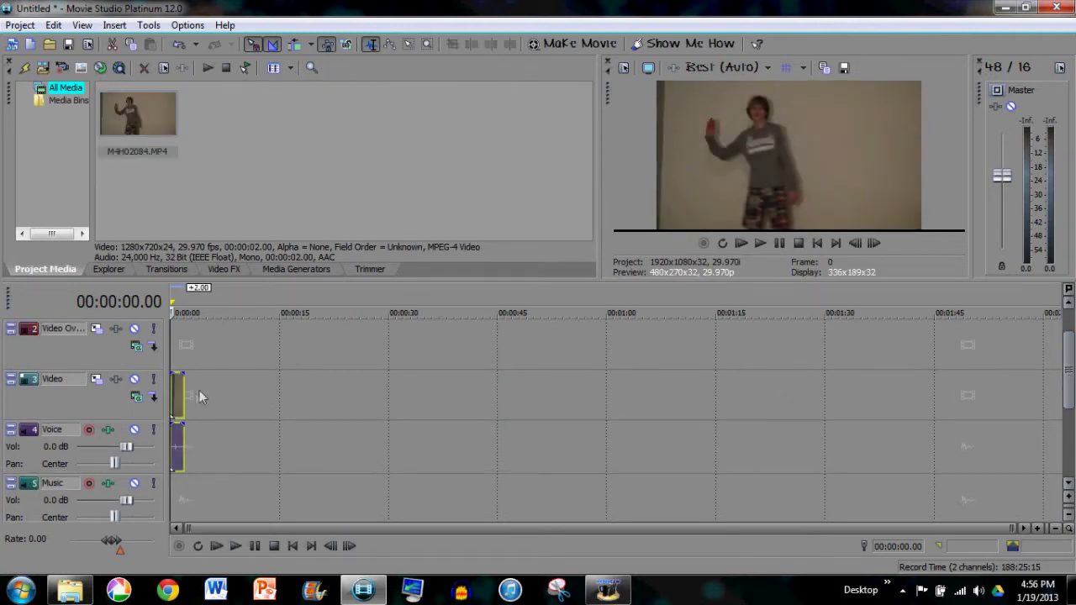
Try extending the clip by 6 seconds and preview it looping, and trim it back by 6 seconds
{"action": "left_click_drag", "start_coordinate": [181, 398], "coordinate": [227, 398]}
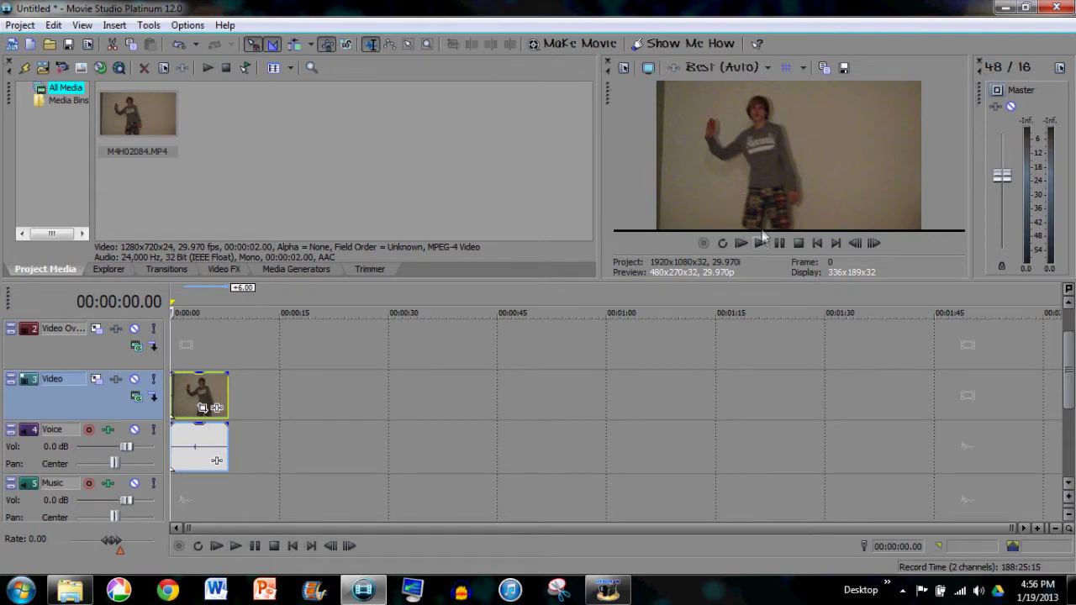
{"action": "left_click", "coordinate": [761, 248]}
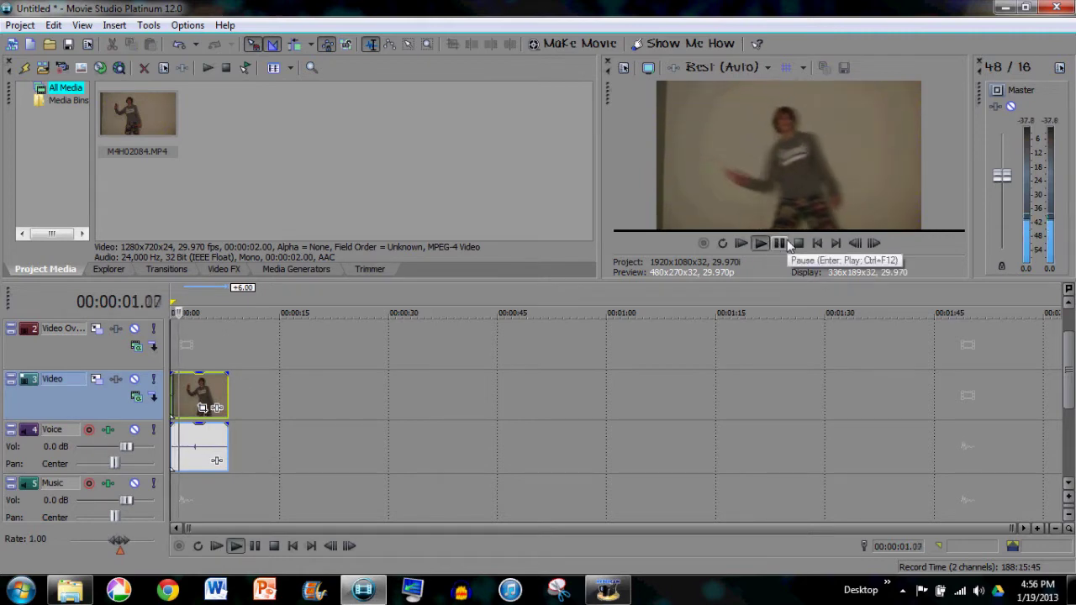
{"action": "left_click", "coordinate": [785, 243]}
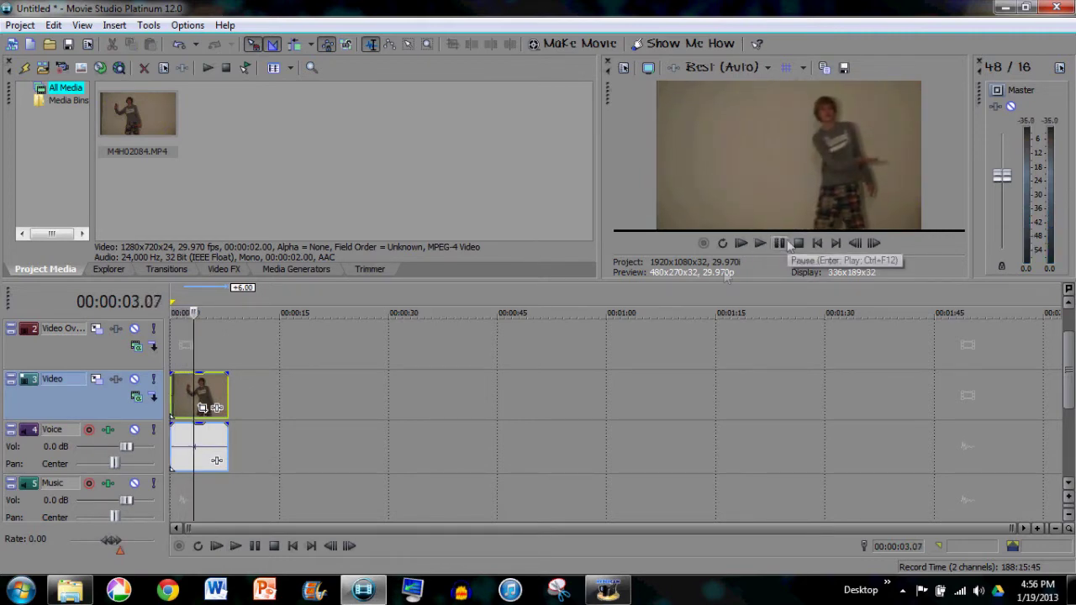
{"action": "left_click_drag", "start_coordinate": [226, 394], "coordinate": [184, 395]}
Preview the clip from 00:00:00.06 and place the playhead at 00:00:00.11
{"action": "scroll", "coordinate": [336, 424], "scroll_direction": "up", "scroll_amount": 5}
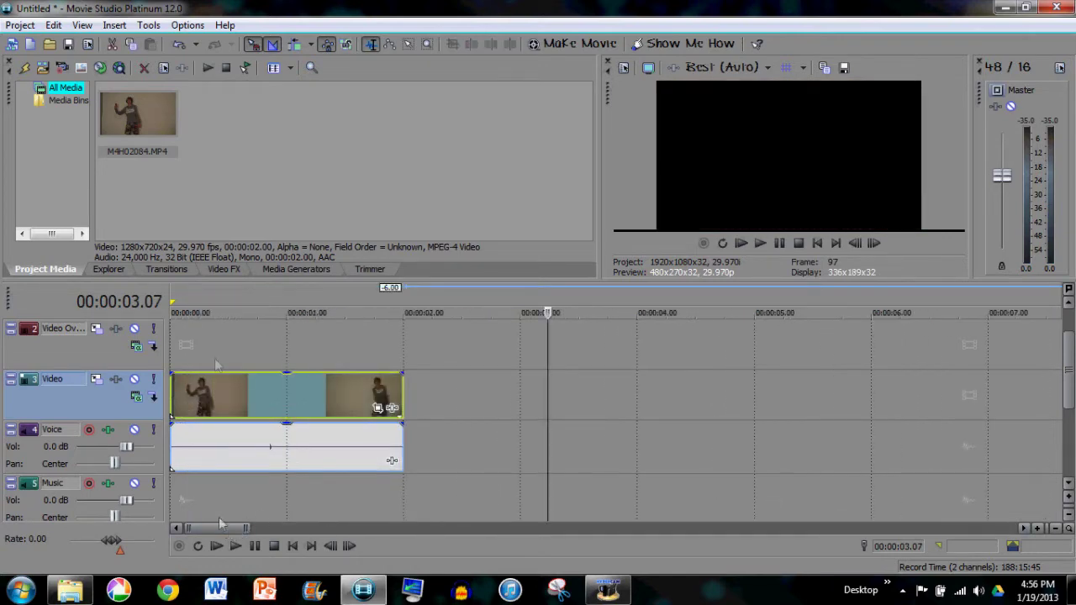
{"action": "left_click", "coordinate": [195, 349]}
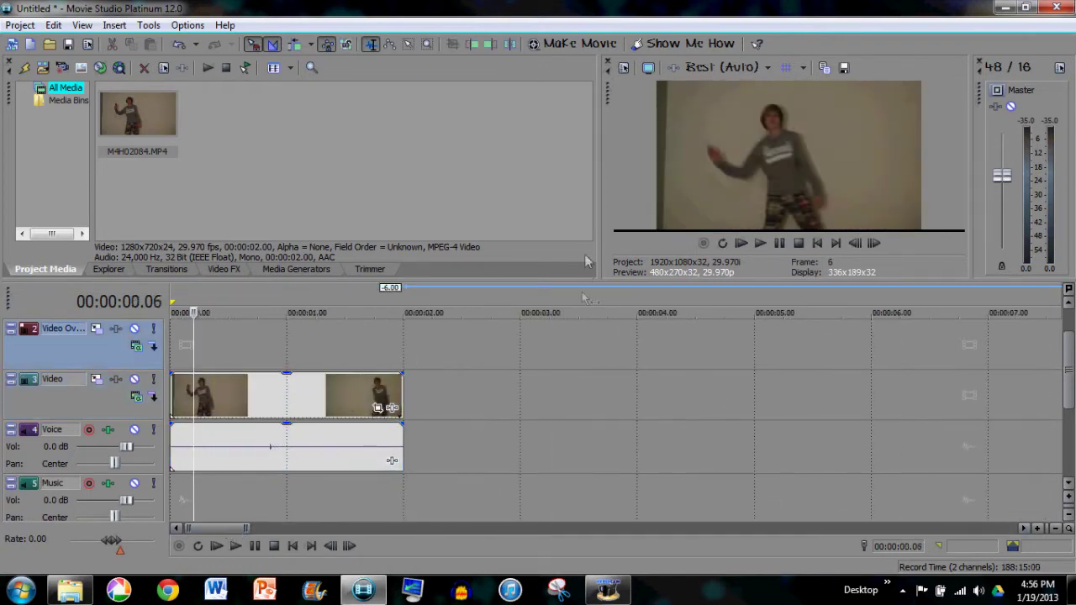
{"action": "left_click", "coordinate": [760, 243]}
{"action": "left_click", "coordinate": [779, 243]}
{"action": "left_click", "coordinate": [212, 349]}
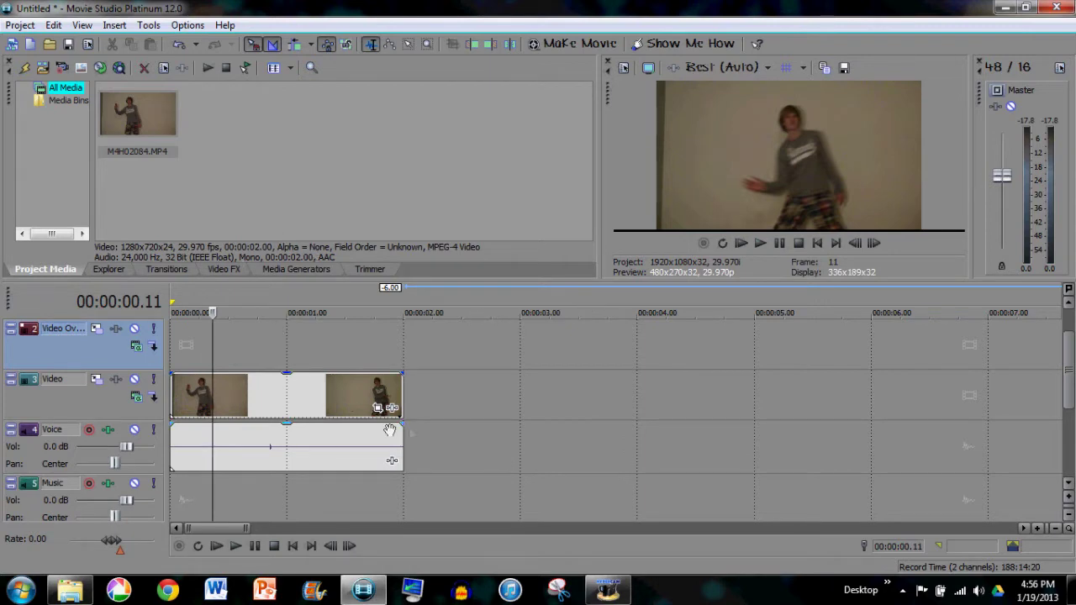
Open Event Pan/Crop for the video clip, fit its window on screen with the keyframe timeline showing, and zoom its workspace to 27.6%
{"action": "left_click", "coordinate": [379, 410]}
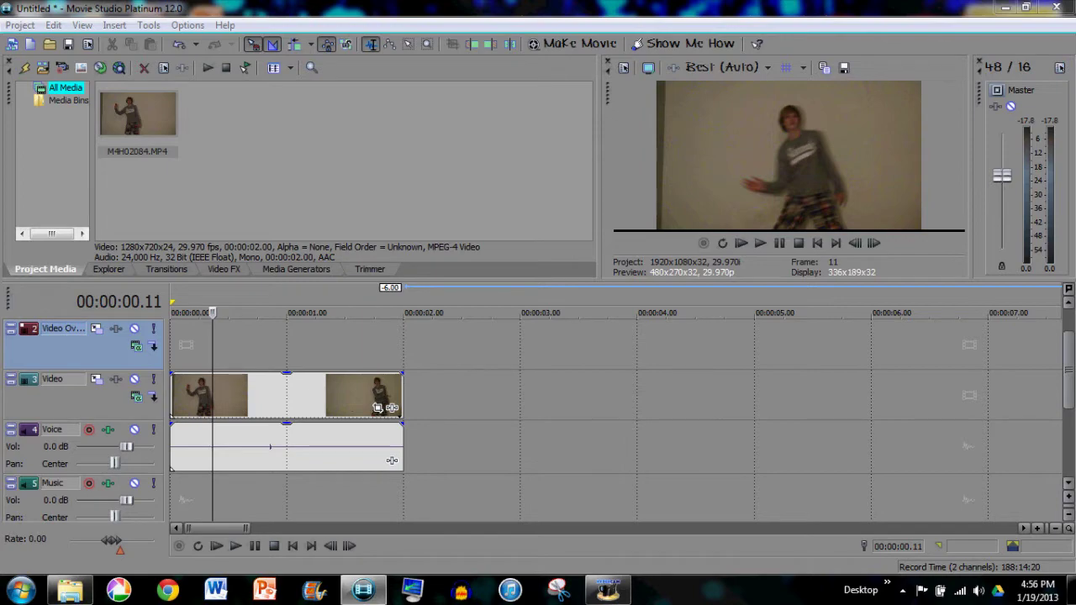
{"action": "left_click_drag", "start_coordinate": [1061, 90], "coordinate": [305, 7]}
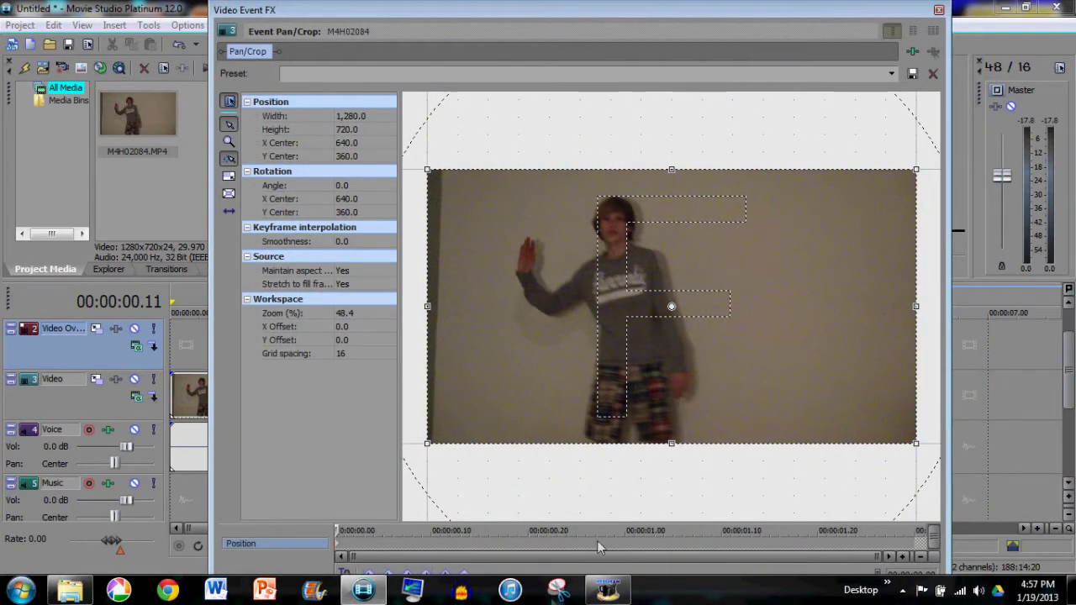
{"action": "left_click_drag", "start_coordinate": [666, 13], "coordinate": [551, 16]}
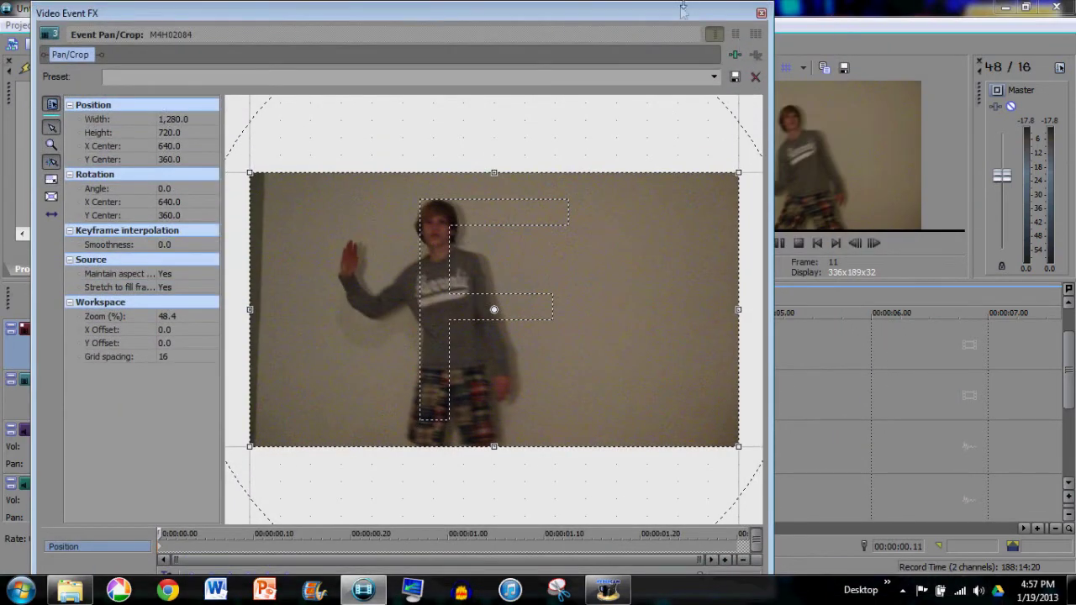
{"action": "left_click_drag", "start_coordinate": [683, 14], "coordinate": [1075, 30]}
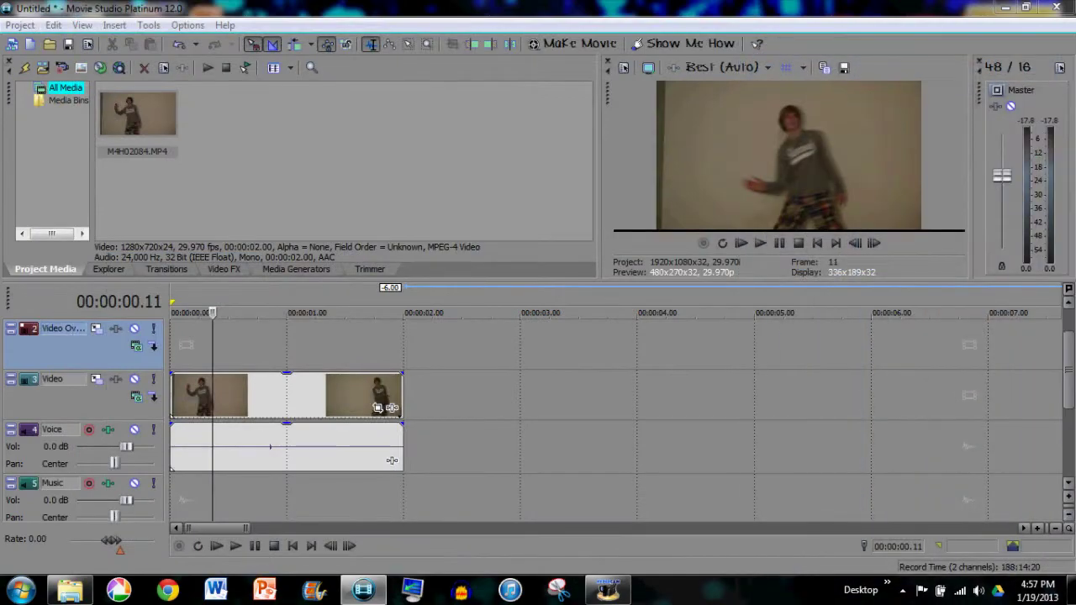
{"action": "left_click_drag", "start_coordinate": [1075, 31], "coordinate": [906, 13]}
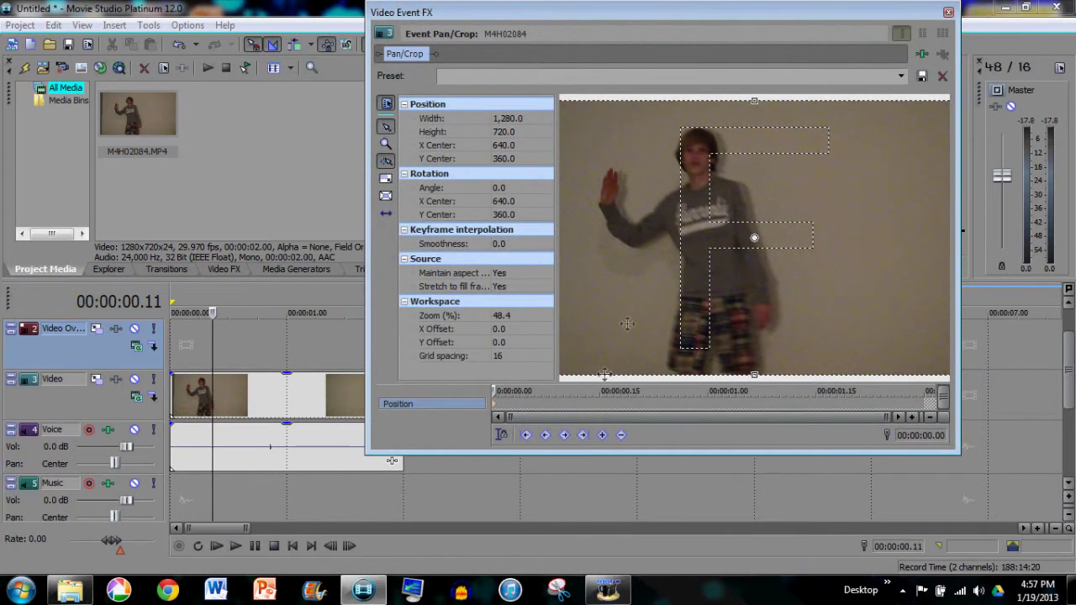
{"action": "scroll", "coordinate": [664, 308], "scroll_direction": "down", "scroll_amount": 3}
{"action": "scroll", "coordinate": [666, 302], "scroll_direction": "down", "scroll_amount": 2}
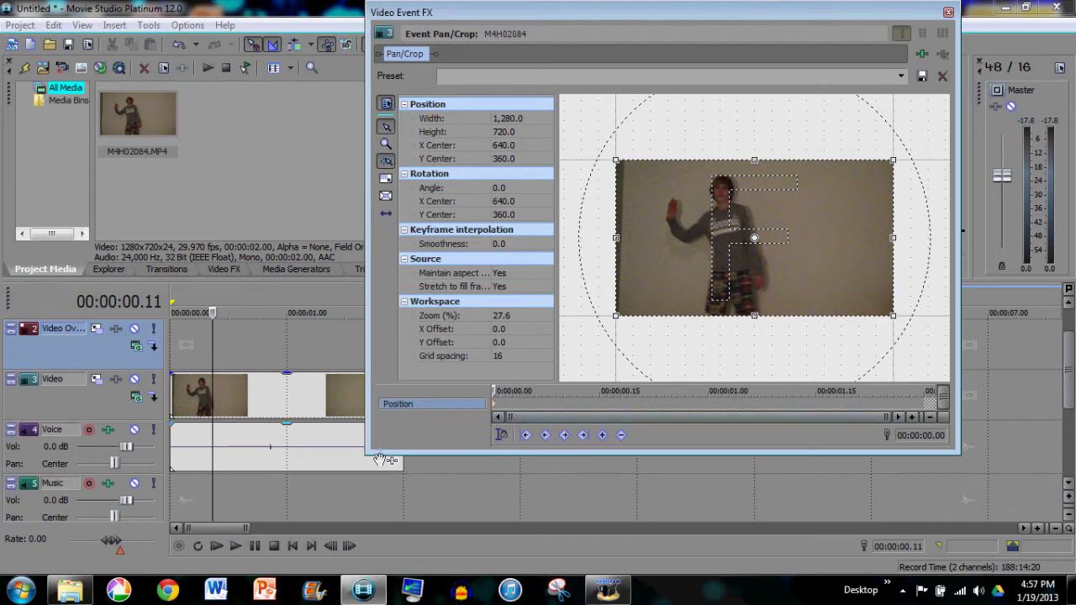
{"action": "left_click_drag", "start_coordinate": [372, 451], "coordinate": [353, 484]}
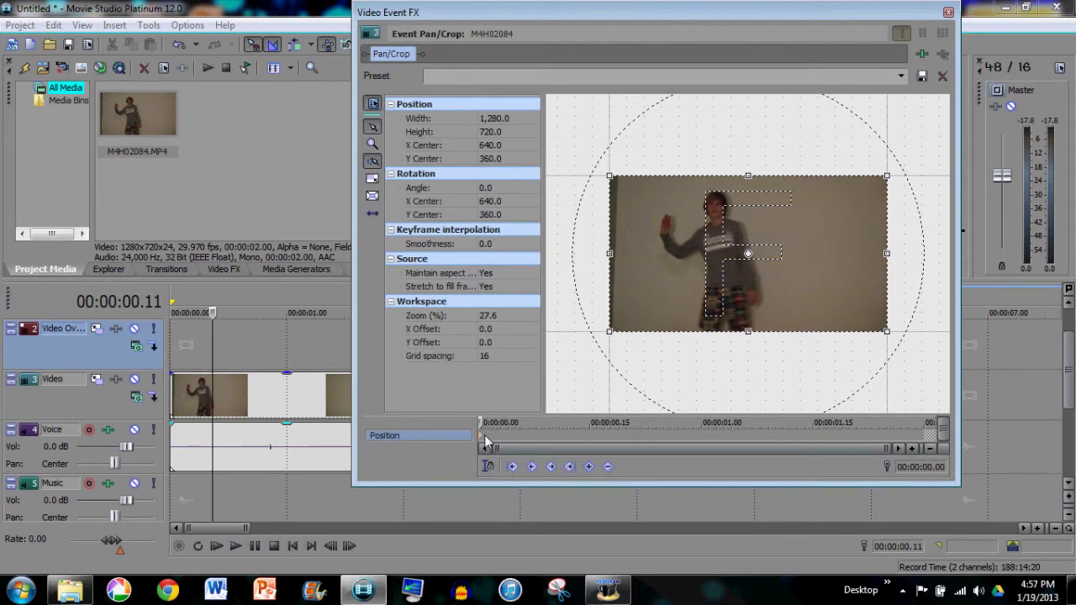
Add Position keyframes that rotate the frame to 15 degrees at 00:00:00.01 and -20 degrees at 00:00:00.02
{"action": "left_click", "coordinate": [489, 437]}
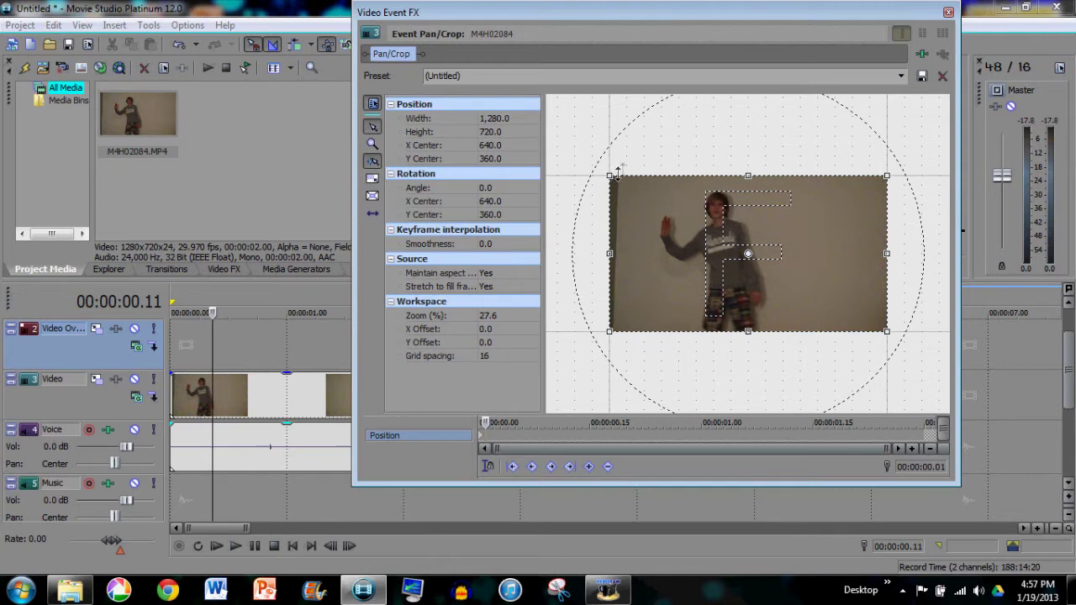
{"action": "left_click_drag", "start_coordinate": [610, 169], "coordinate": [642, 134]}
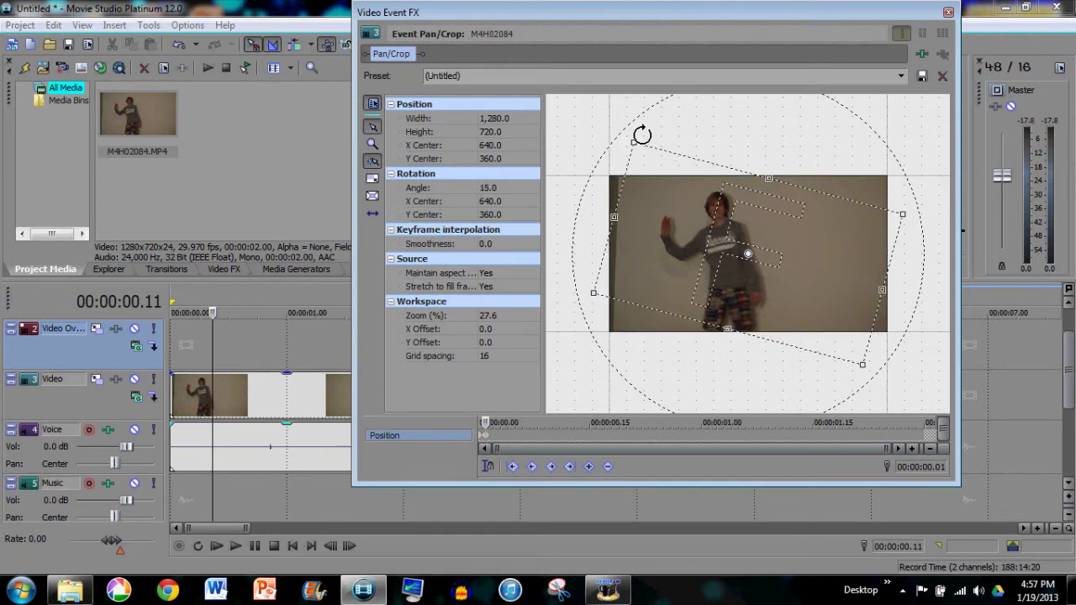
{"action": "left_click", "coordinate": [496, 438]}
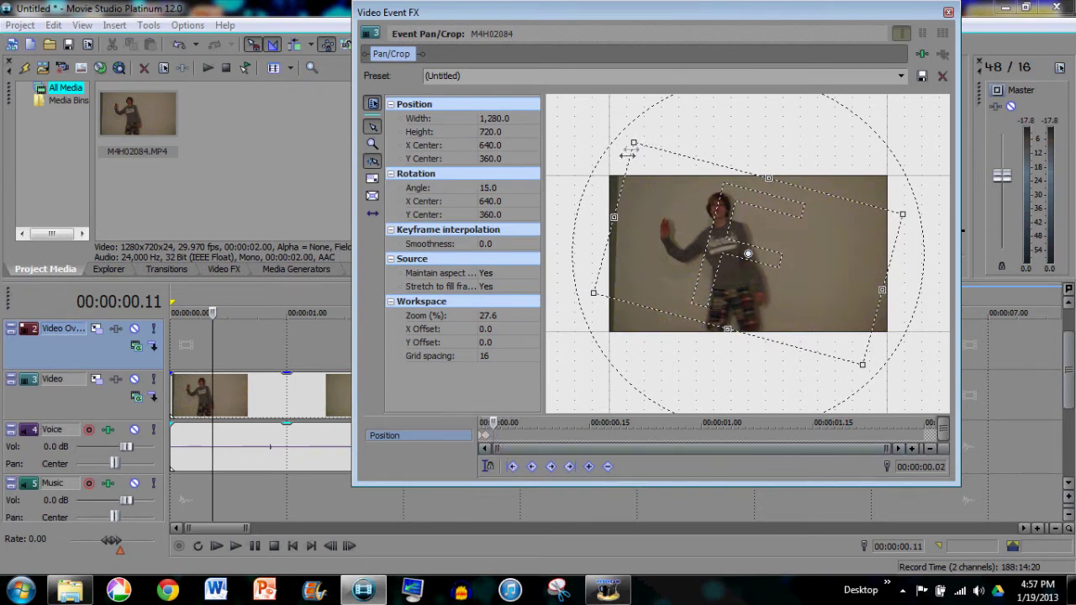
{"action": "left_click_drag", "start_coordinate": [634, 132], "coordinate": [577, 208]}
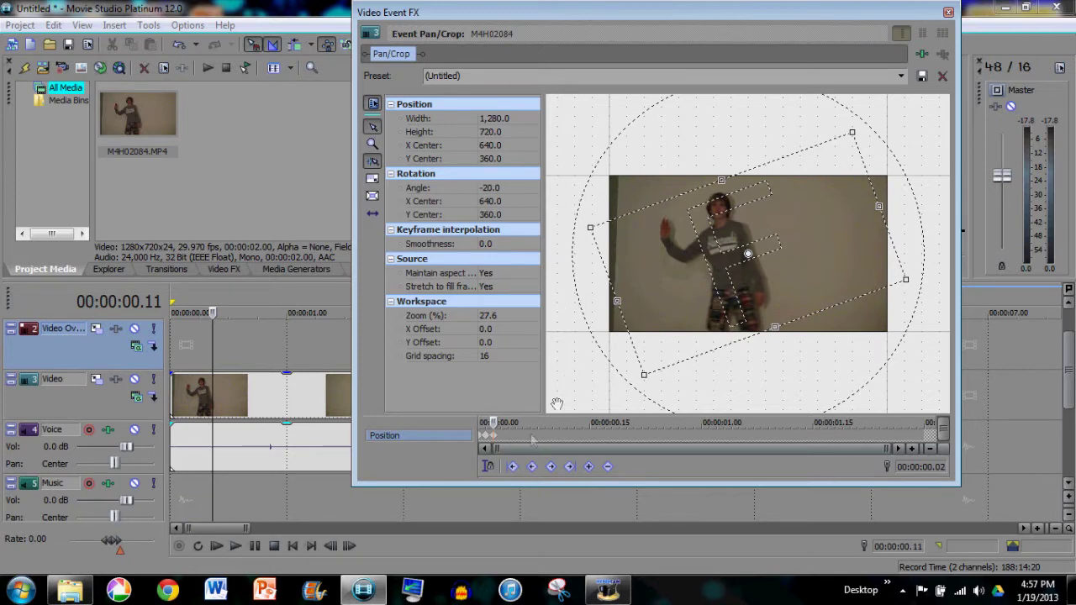
Copy the three Position keyframes at the start of the clip and paste the set at 00:00:00.03
{"action": "left_click", "coordinate": [499, 438]}
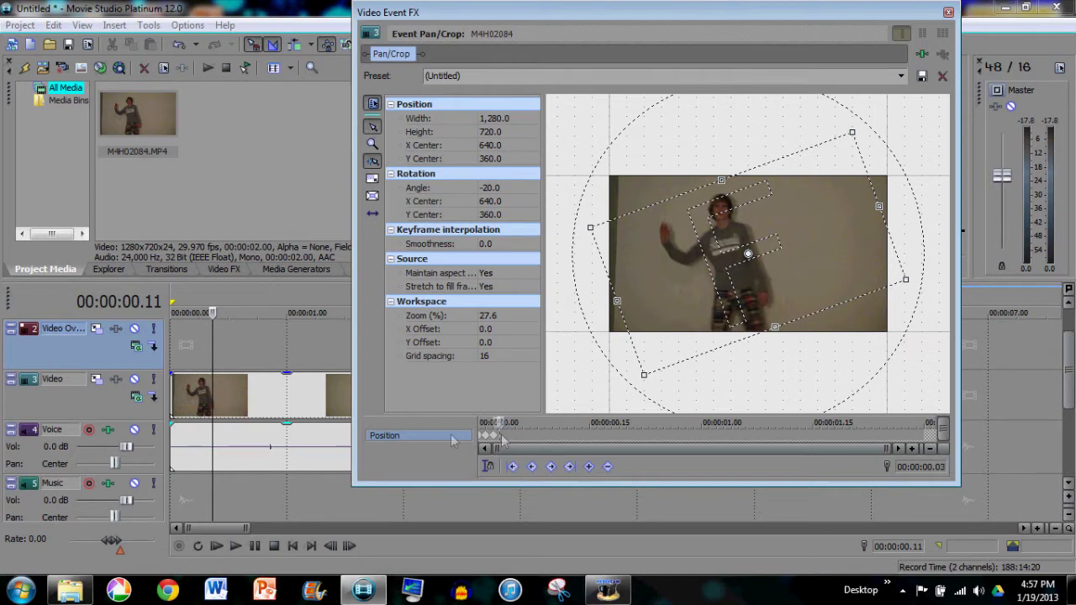
{"action": "left_click", "coordinate": [487, 438]}
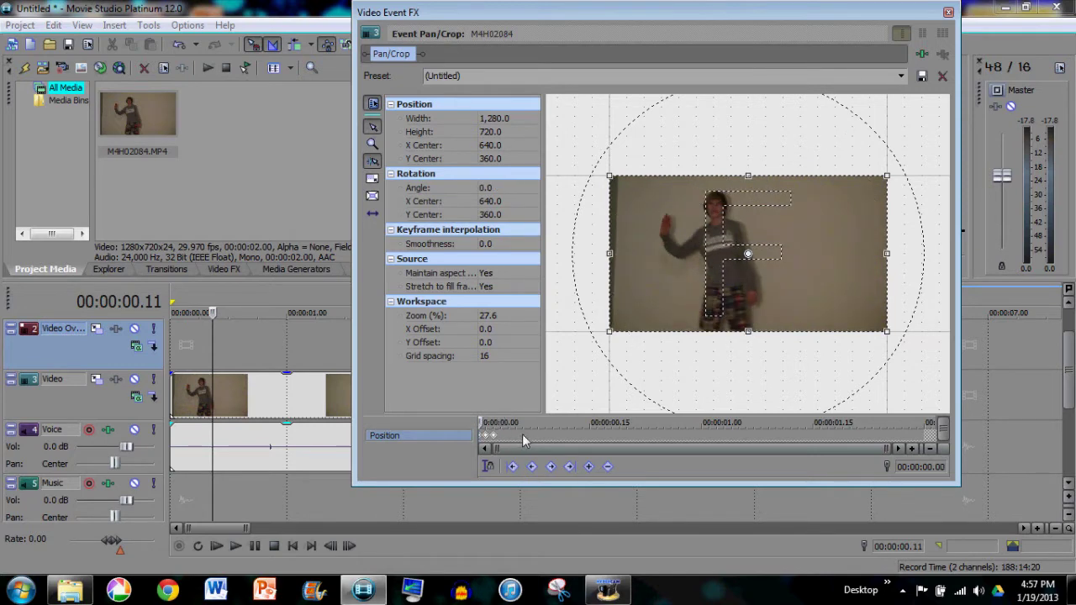
{"action": "left_click", "coordinate": [500, 438]}
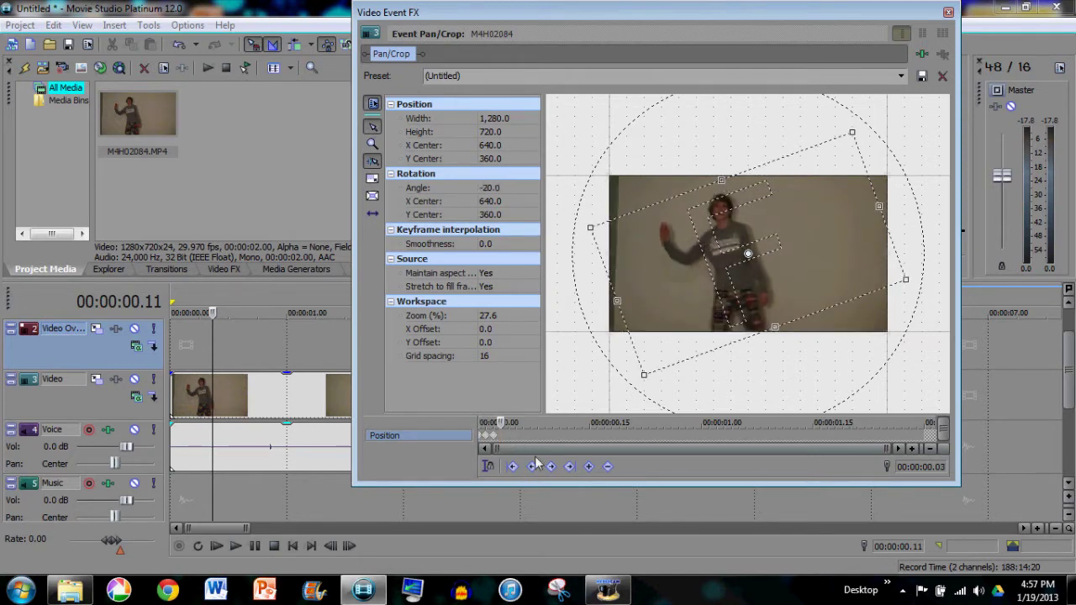
{"action": "key", "text": "ctrl+v"}
Paste the copied rotation keyframes repeatedly along the rest of the clip, from 00:00:00.06 to 00:00:01.26, and close Event Pan/Crop
{"action": "left_click", "coordinate": [524, 438]}
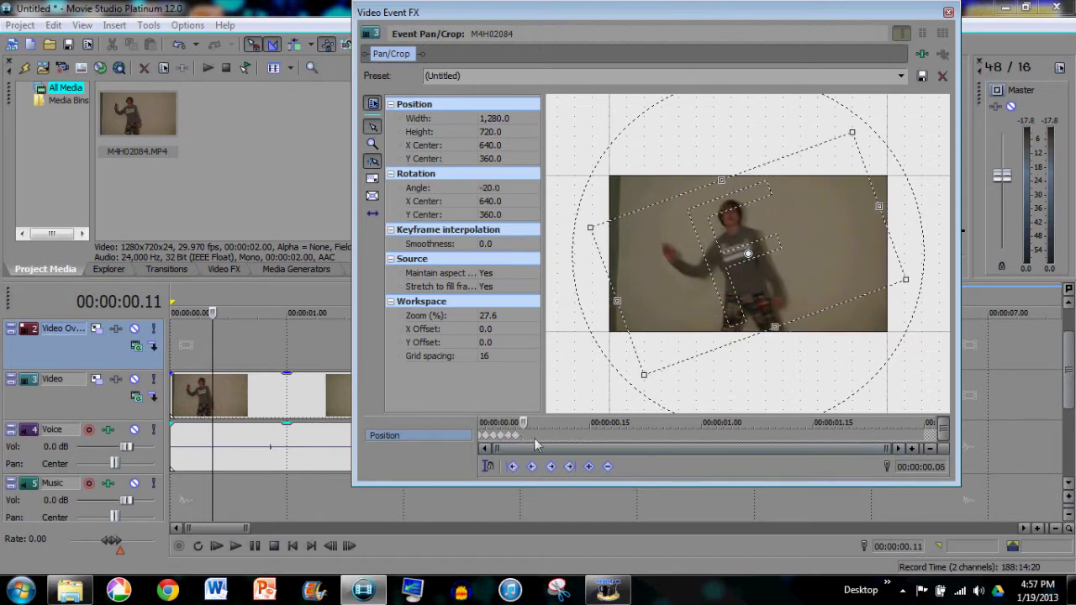
{"action": "left_click", "coordinate": [535, 437]}
{"action": "left_click", "coordinate": [547, 436]}
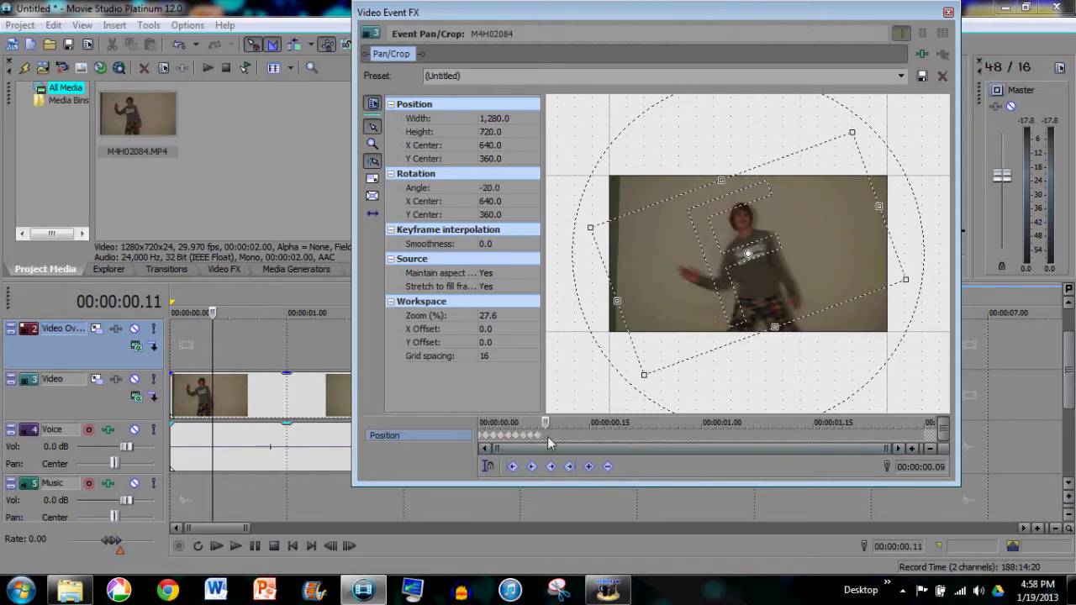
{"action": "left_click", "coordinate": [568, 436]}
{"action": "key", "text": "ctrl+v"}
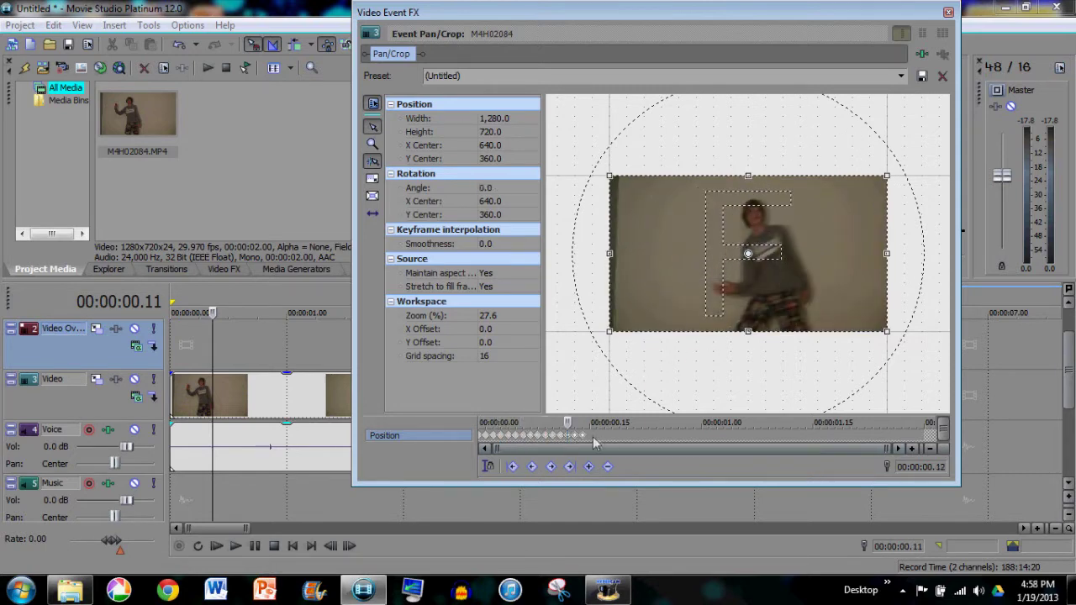
{"action": "left_click", "coordinate": [592, 436]}
{"action": "key", "text": "ctrl+v"}
{"action": "left_click", "coordinate": [615, 436]}
{"action": "key", "text": "ctrl+v"}
{"action": "left_click", "coordinate": [641, 436]}
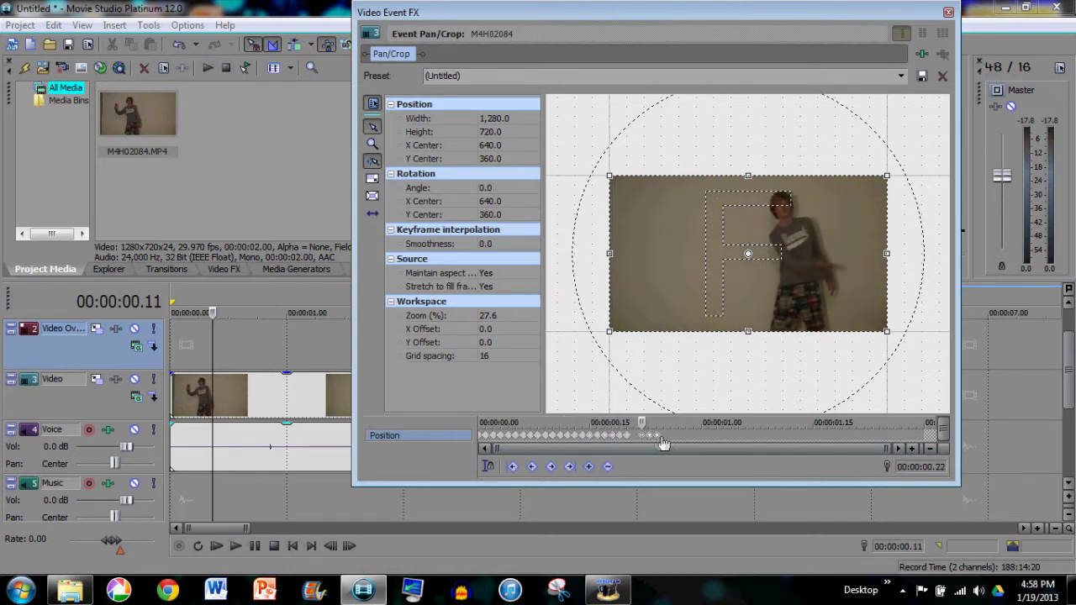
{"action": "left_click", "coordinate": [671, 437]}
{"action": "key", "text": "ctrl+v"}
{"action": "left_click", "coordinate": [695, 437]}
{"action": "key", "text": "ctrl+v"}
{"action": "left_click", "coordinate": [716, 437]}
{"action": "key", "text": "ctrl+v"}
{"action": "left_click", "coordinate": [739, 437]}
{"action": "left_click", "coordinate": [761, 437]}
{"action": "left_click", "coordinate": [783, 437]}
{"action": "left_click", "coordinate": [805, 437]}
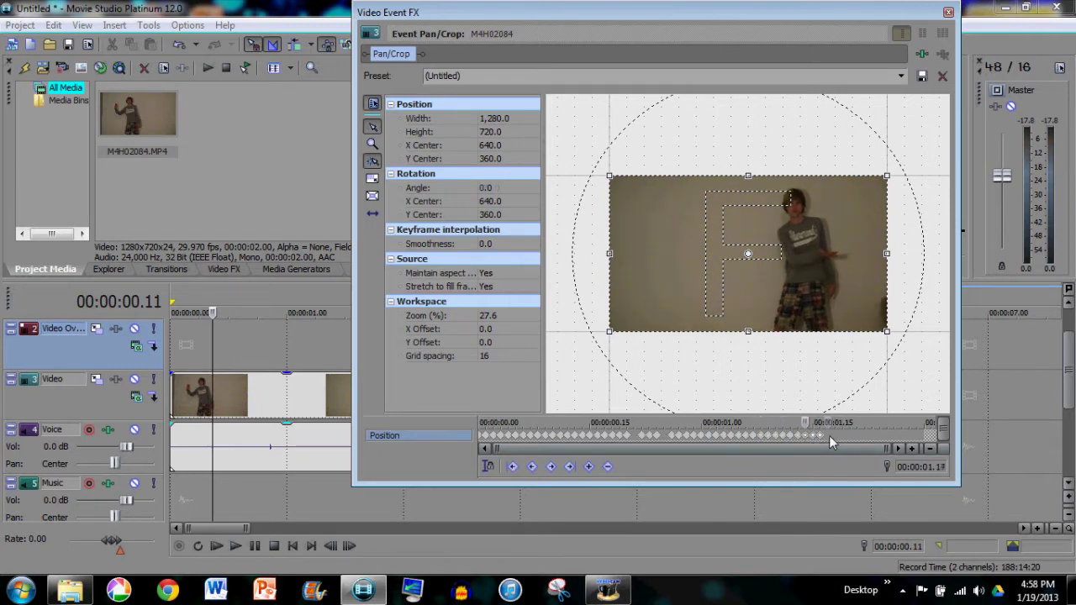
{"action": "left_click", "coordinate": [830, 443]}
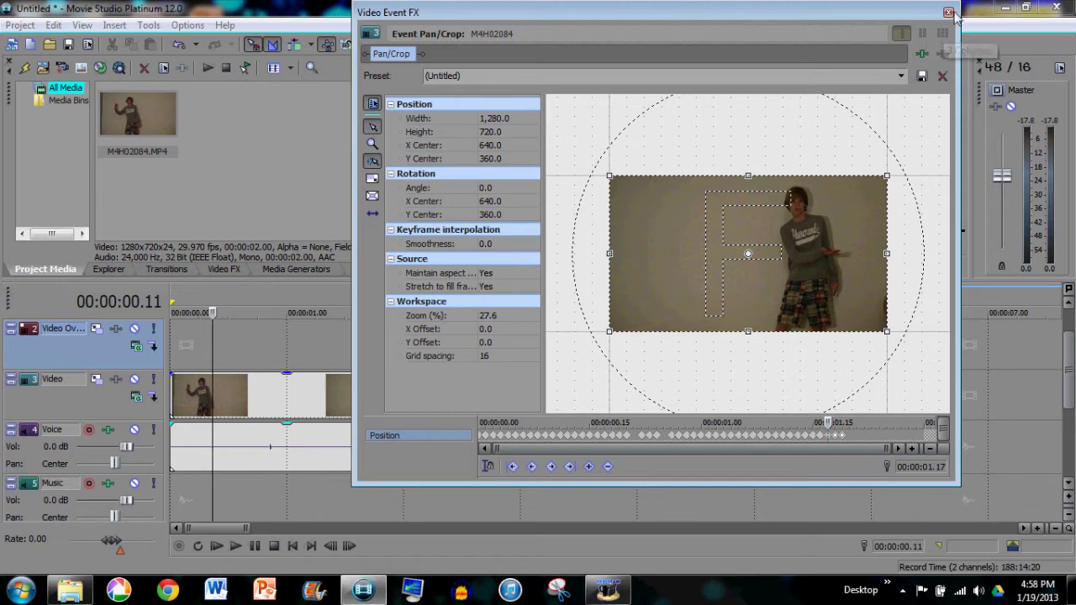
{"action": "left_click", "coordinate": [854, 443]}
{"action": "key", "text": "ctrl+v"}
{"action": "left_click", "coordinate": [872, 436]}
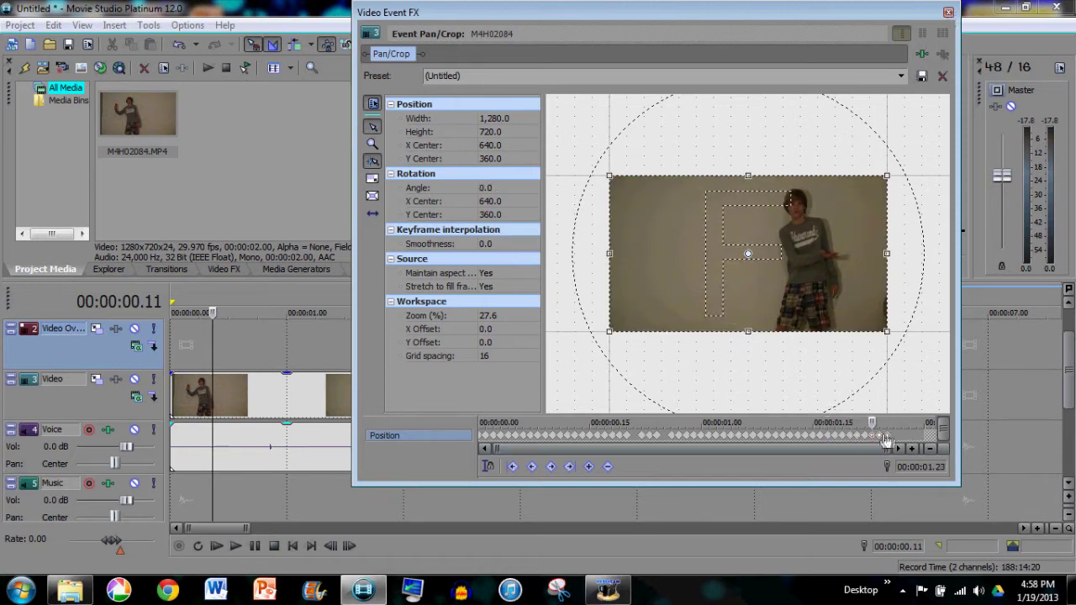
{"action": "left_click", "coordinate": [894, 436]}
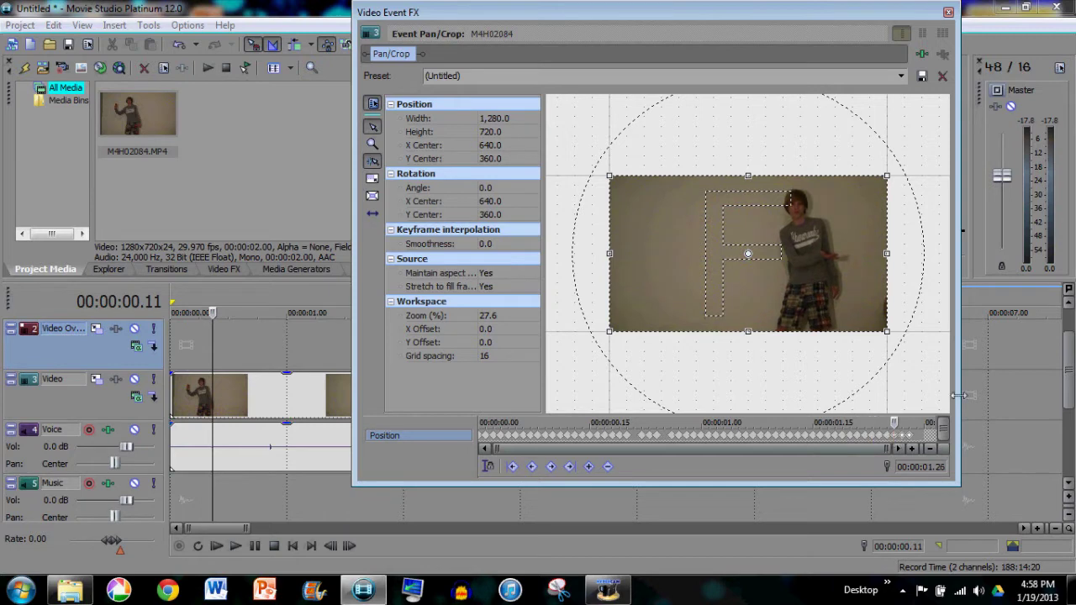
{"action": "left_click", "coordinate": [947, 14]}
Preview the shaking clip from near its beginning and pause after its end
{"action": "left_click", "coordinate": [180, 351]}
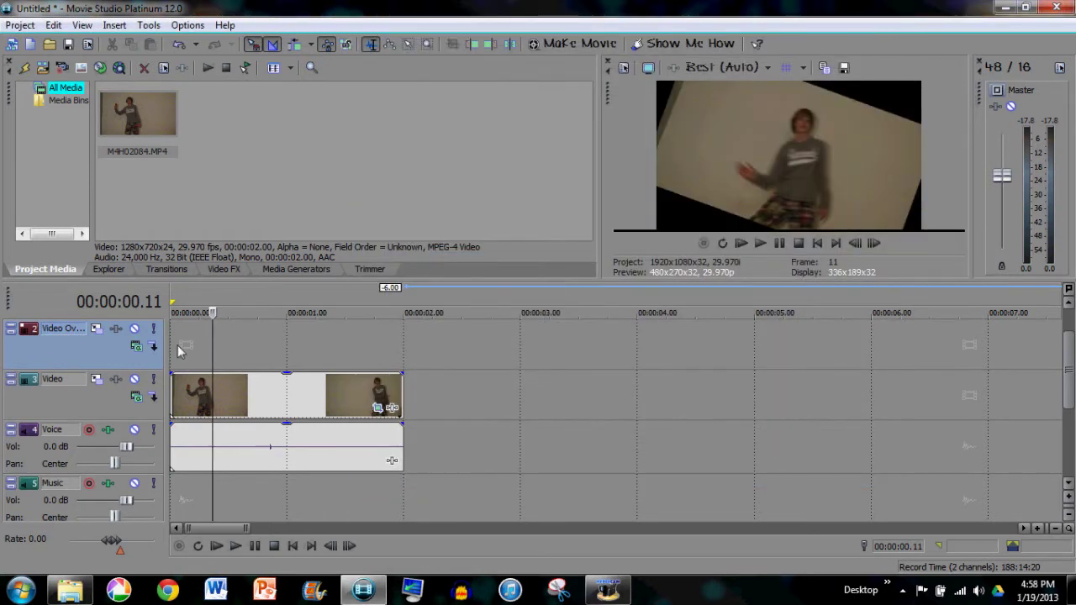
{"action": "left_click", "coordinate": [759, 243]}
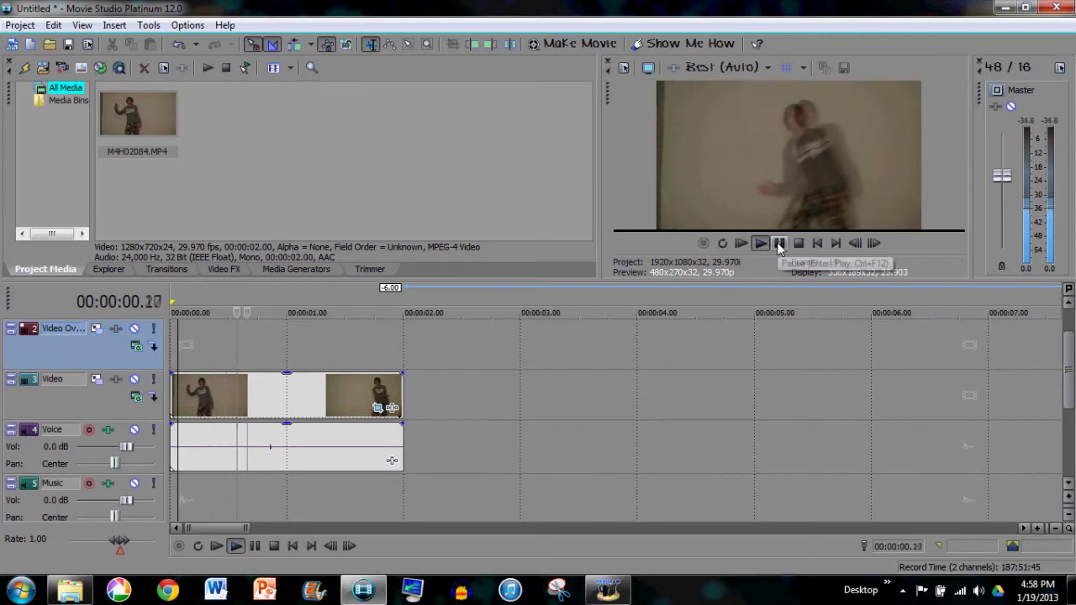
{"action": "left_click", "coordinate": [779, 243]}
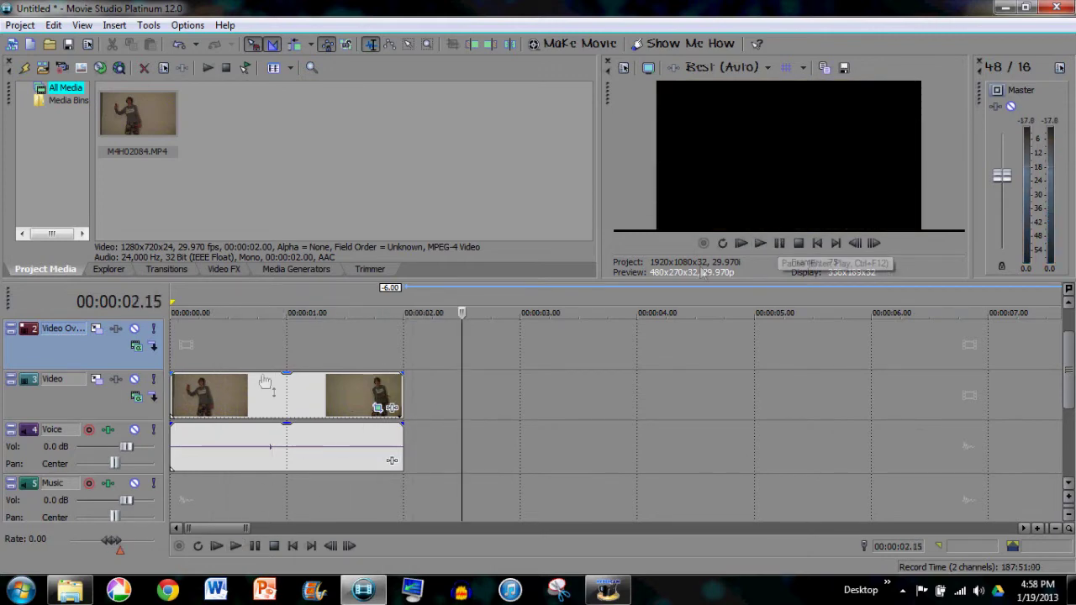
Place the playhead at 00:00:00.03 and apply the Gradient Map effect's Night Vision preset to the video clip
{"action": "left_click", "coordinate": [184, 354]}
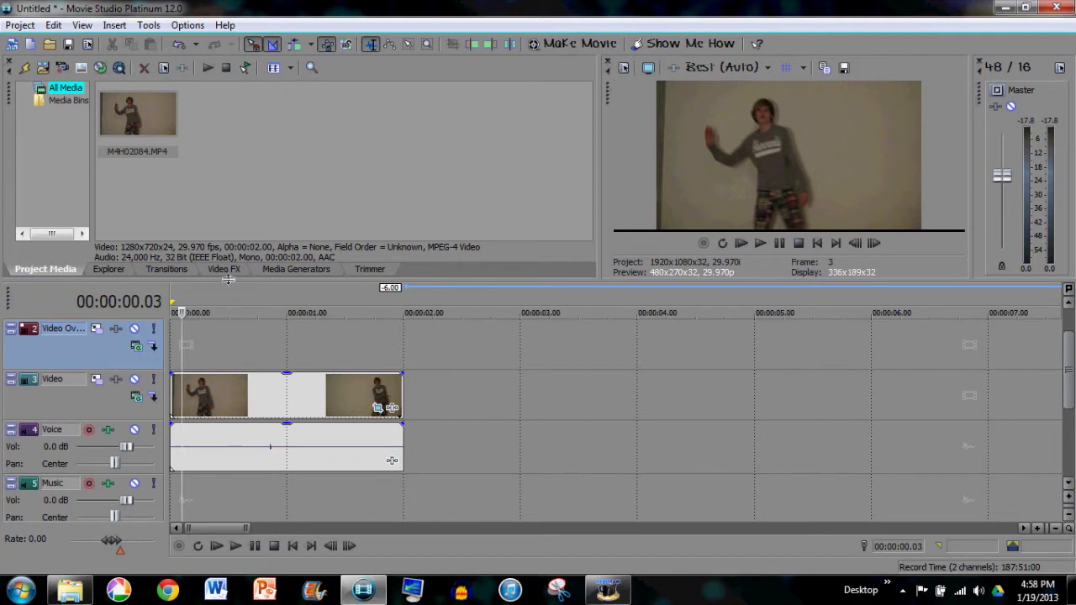
{"action": "left_click", "coordinate": [232, 270]}
{"action": "left_click_drag", "start_coordinate": [192, 116], "coordinate": [192, 145]}
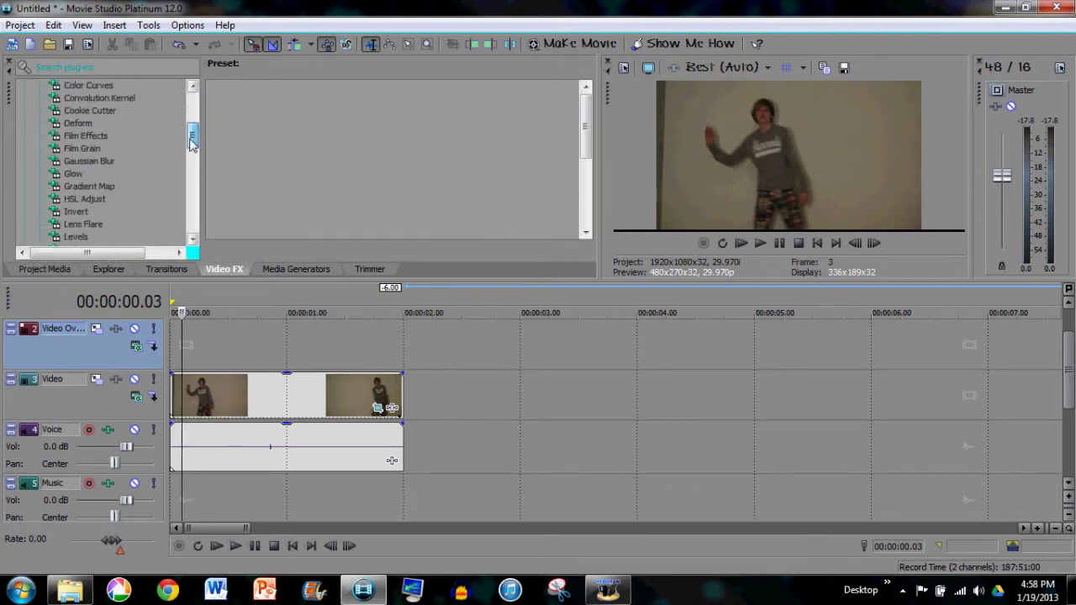
{"action": "left_click", "coordinate": [90, 187]}
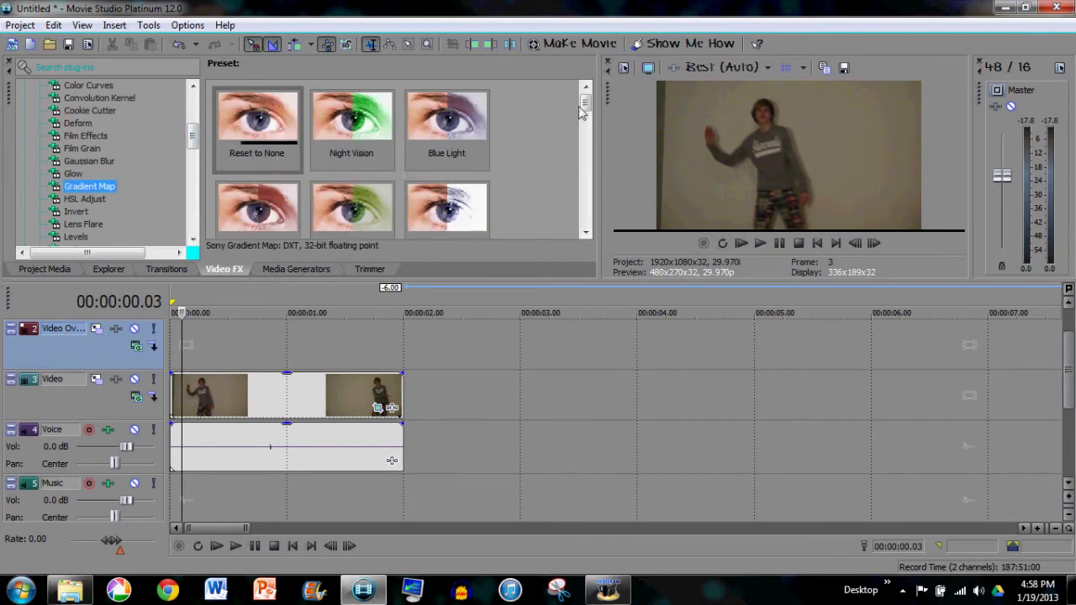
{"action": "left_click_drag", "start_coordinate": [357, 122], "coordinate": [340, 390]}
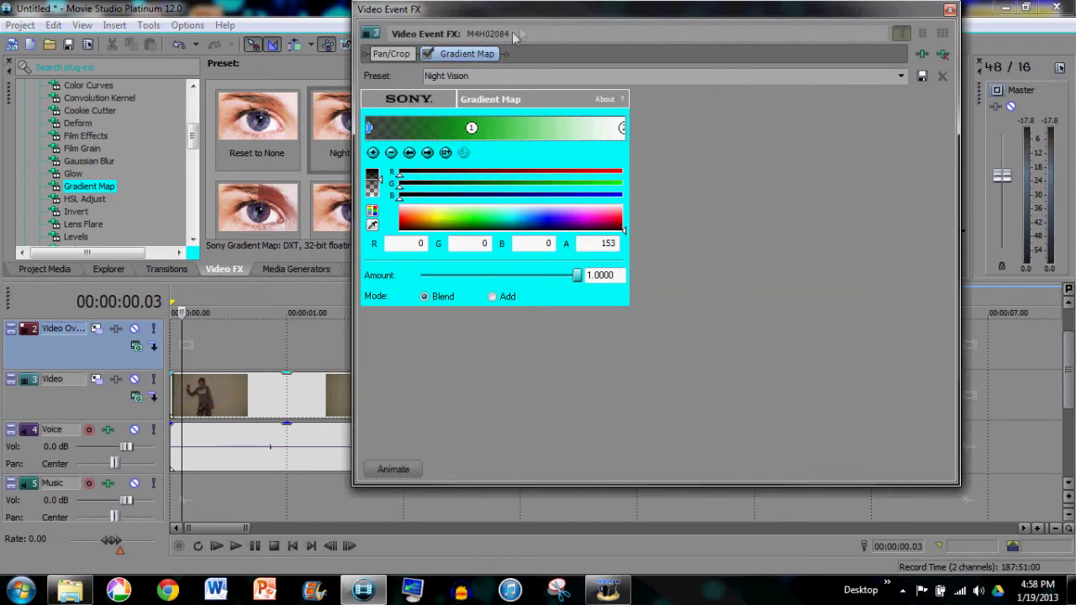
Set the alpha of the gradient's black control point to 255 and move the effect window clear of the video preview
{"action": "left_click_drag", "start_coordinate": [472, 220], "coordinate": [473, 255]}
{"action": "left_click", "coordinate": [474, 127]}
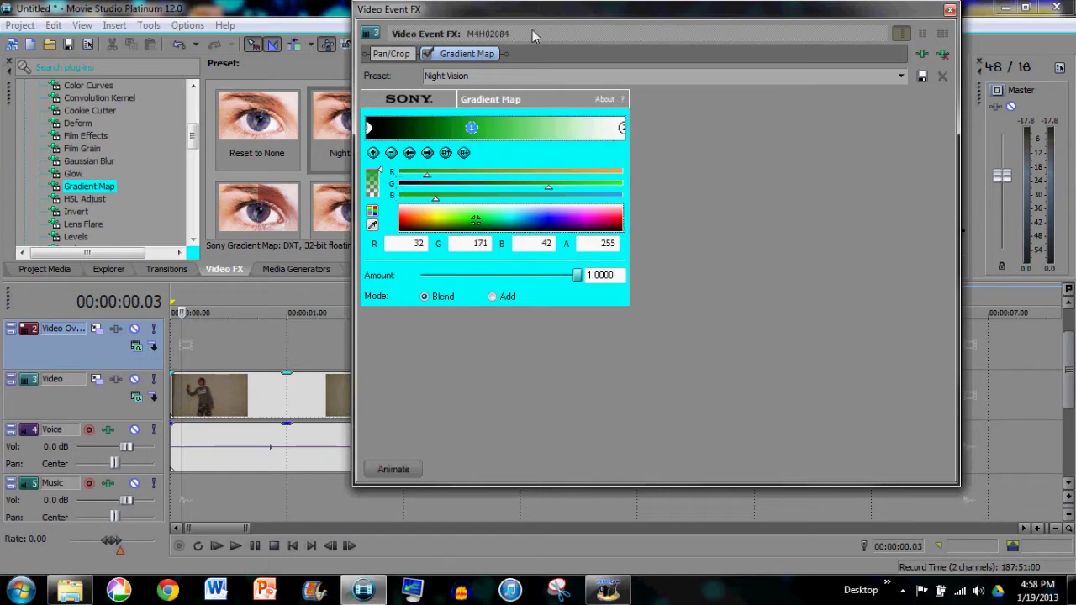
{"action": "left_click_drag", "start_coordinate": [546, 13], "coordinate": [678, 67]}
{"action": "left_click_drag", "start_coordinate": [556, 59], "coordinate": [693, 193]}
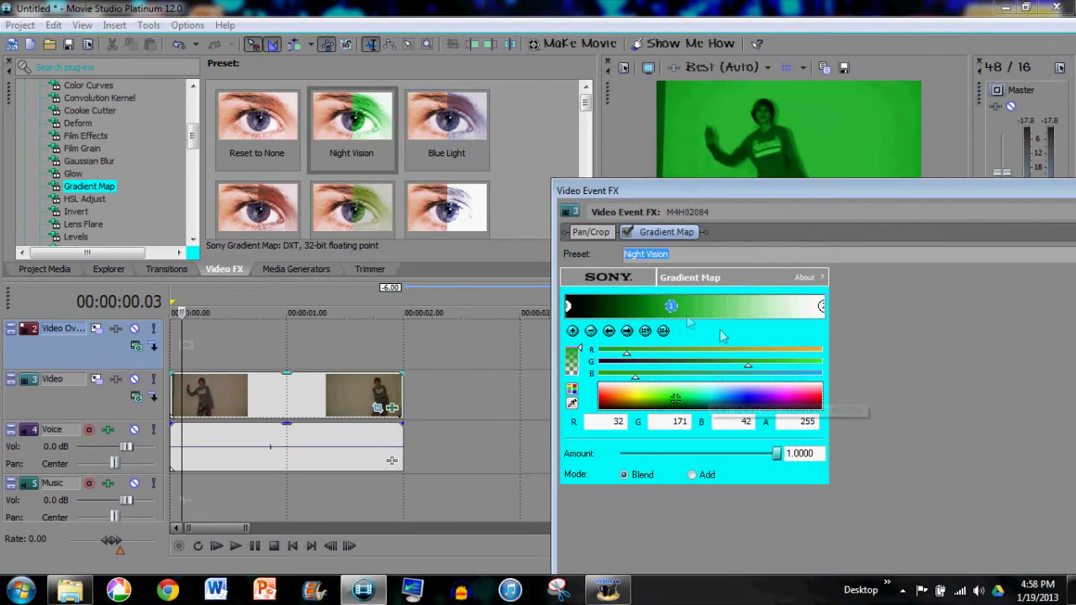
Remove the white control point from the end of the gradient
{"action": "left_click", "coordinate": [821, 307]}
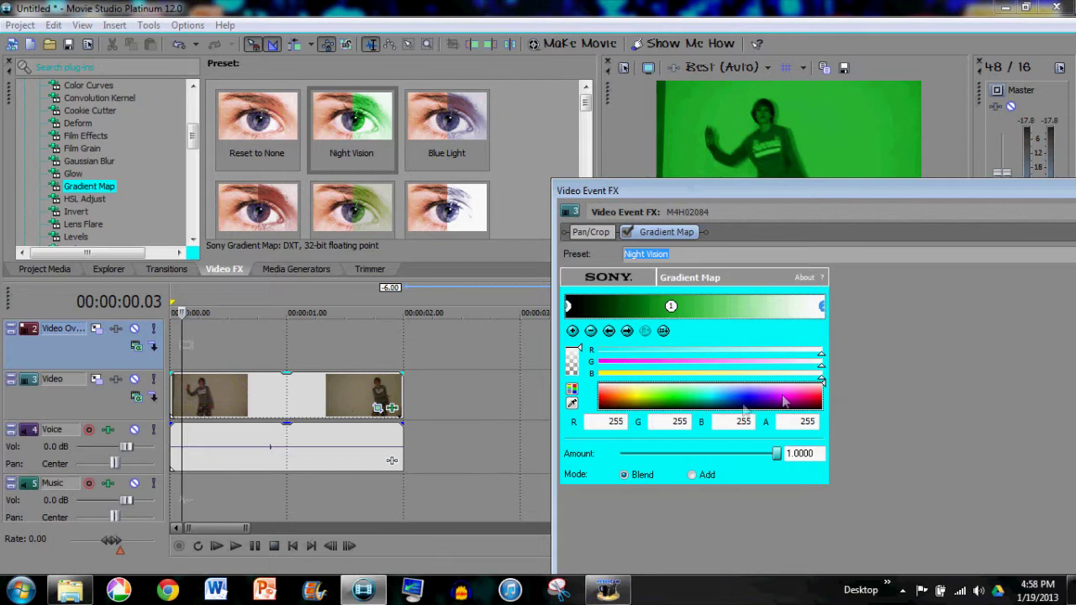
{"action": "left_click", "coordinate": [675, 398]}
{"action": "left_click", "coordinate": [677, 306]}
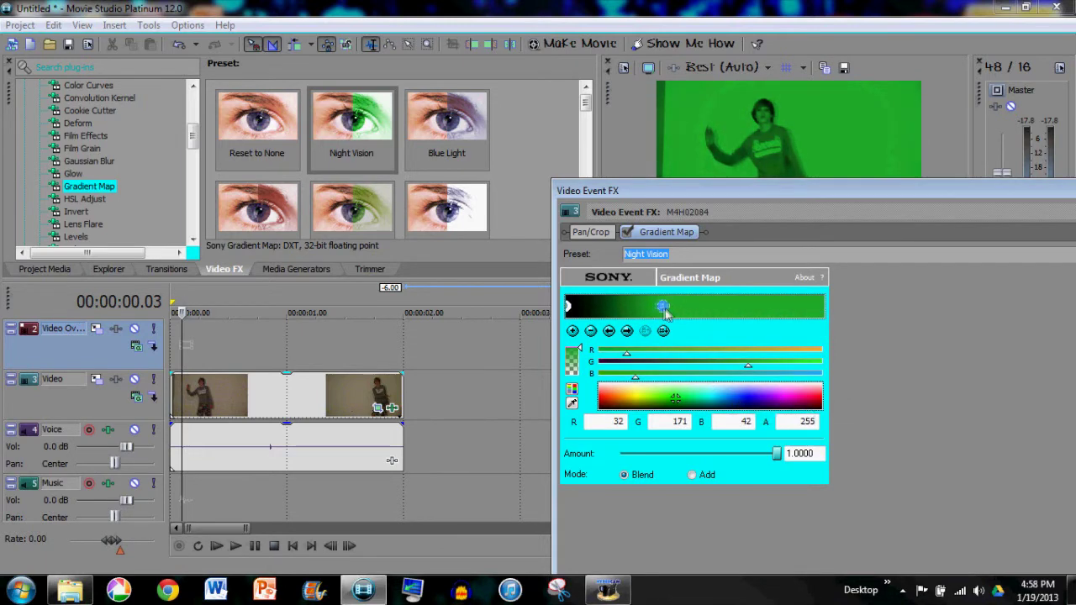
Try shifting the black and green control points further along the gradient and recolouring the green one teal (R 0, G 210, B 154)
{"action": "left_click_drag", "start_coordinate": [570, 307], "coordinate": [607, 309]}
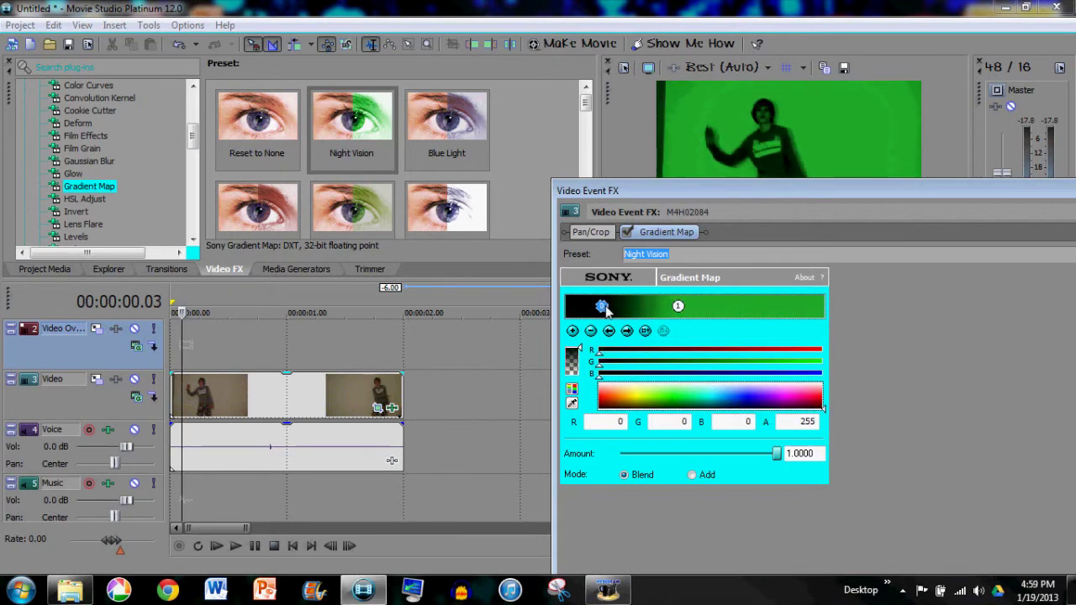
{"action": "left_click", "coordinate": [679, 306]}
{"action": "left_click_drag", "start_coordinate": [681, 307], "coordinate": [691, 309]}
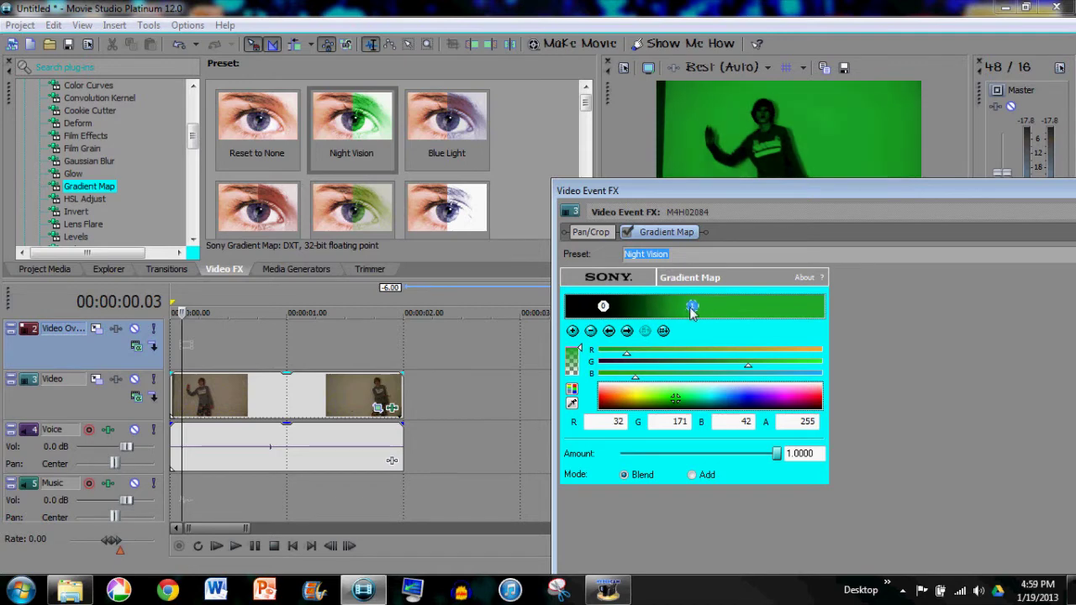
{"action": "left_click_drag", "start_coordinate": [678, 401], "coordinate": [702, 403]}
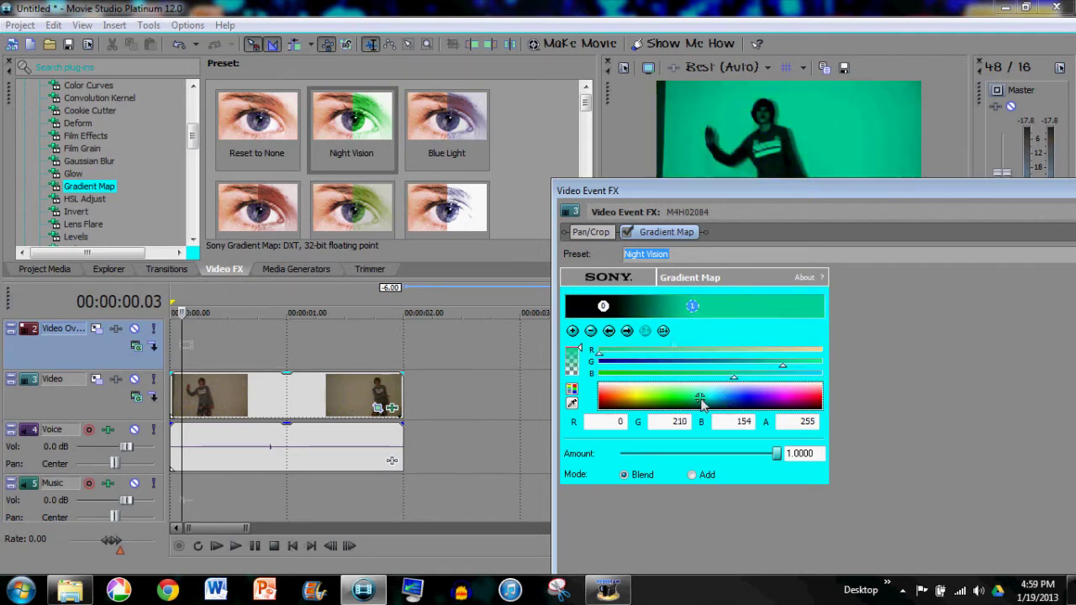
{"action": "left_click_drag", "start_coordinate": [602, 306], "coordinate": [620, 305]}
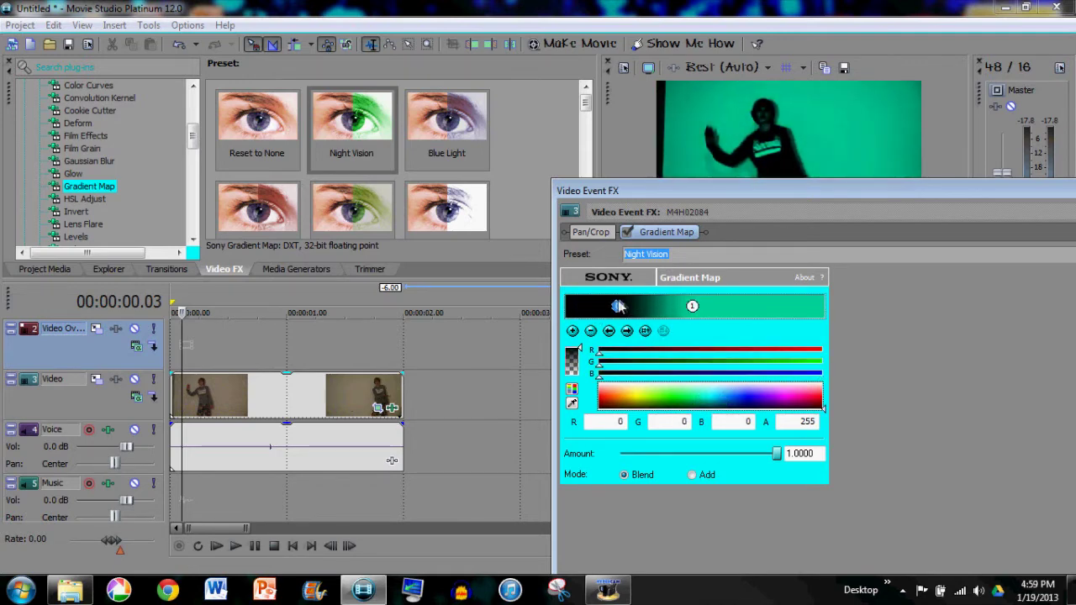
{"action": "left_click", "coordinate": [691, 306]}
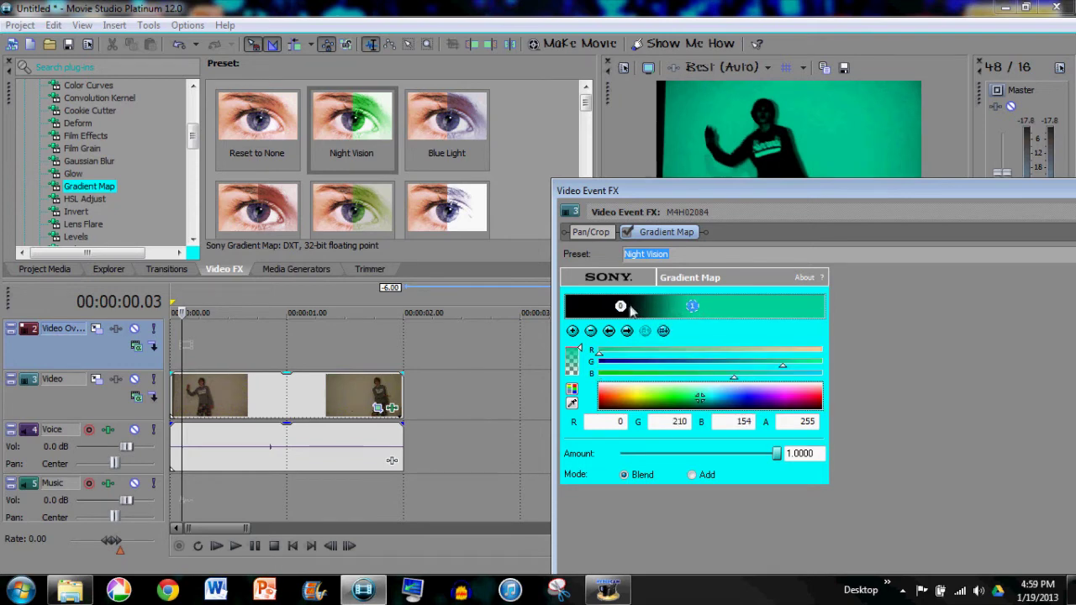
Recolour control point 1 black and control point 0 purple (R 116, G 0, B 180), shifting both towards the start of the gradient
{"action": "left_click_drag", "start_coordinate": [677, 399], "coordinate": [672, 417]}
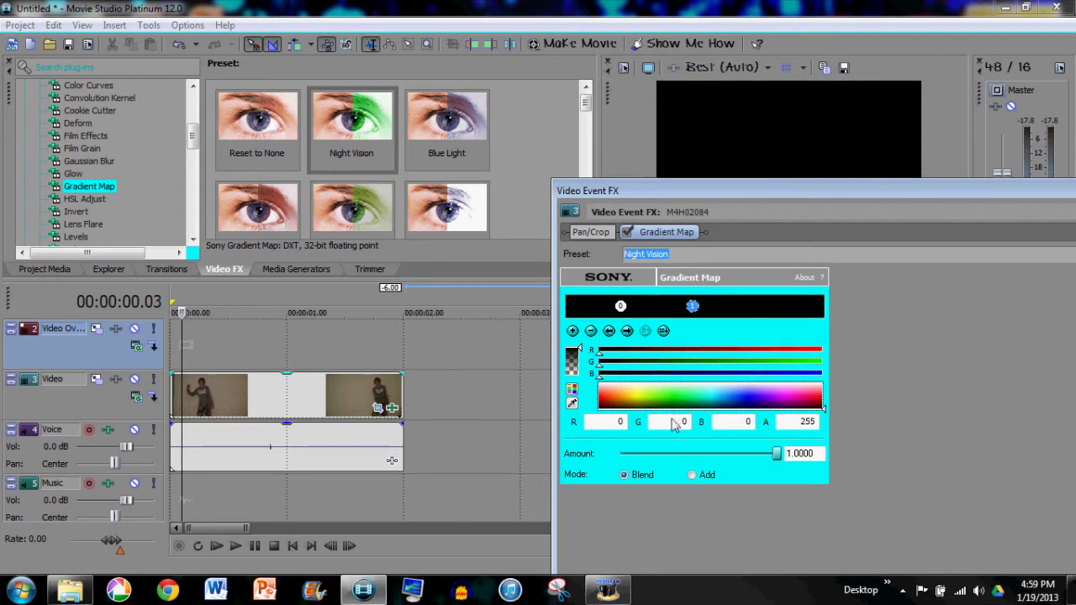
{"action": "left_click", "coordinate": [620, 306]}
{"action": "left_click", "coordinate": [715, 399]}
{"action": "left_click", "coordinate": [770, 399]}
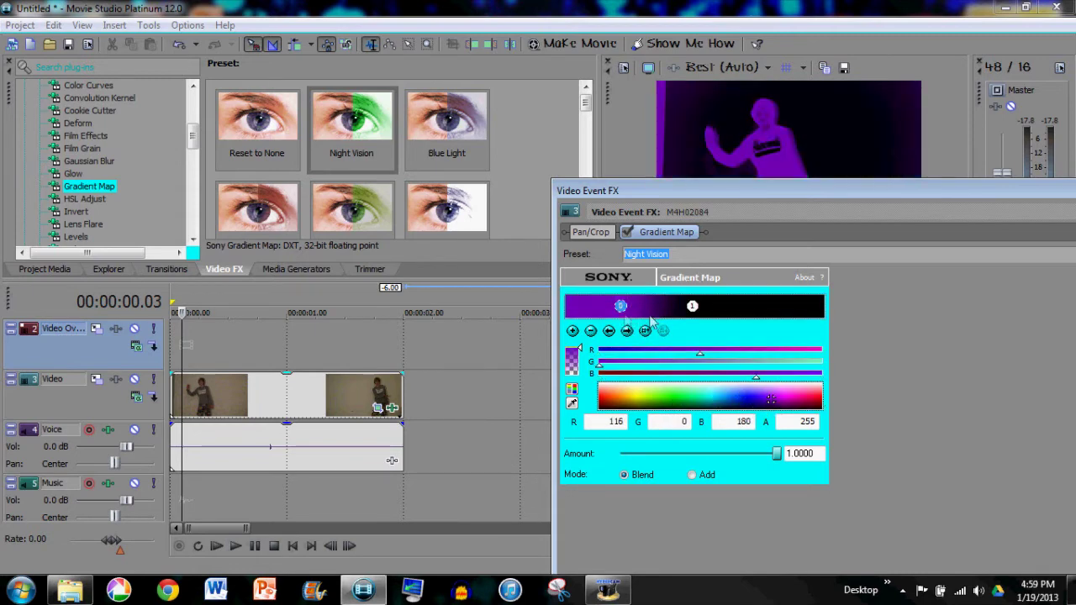
{"action": "mouse_move", "coordinate": [620, 306]}
{"action": "left_mouse_down"}
{"action": "mouse_move", "coordinate": [643, 308]}
{"action": "mouse_move", "coordinate": [600, 310]}
{"action": "left_mouse_up"}
{"action": "left_click_drag", "start_coordinate": [692, 307], "coordinate": [646, 311]}
Move and shrink the effect window so the video preview stays uncovered, and show the Gradient Map keyframe timeline
{"action": "left_click_drag", "start_coordinate": [656, 195], "coordinate": [581, 201]}
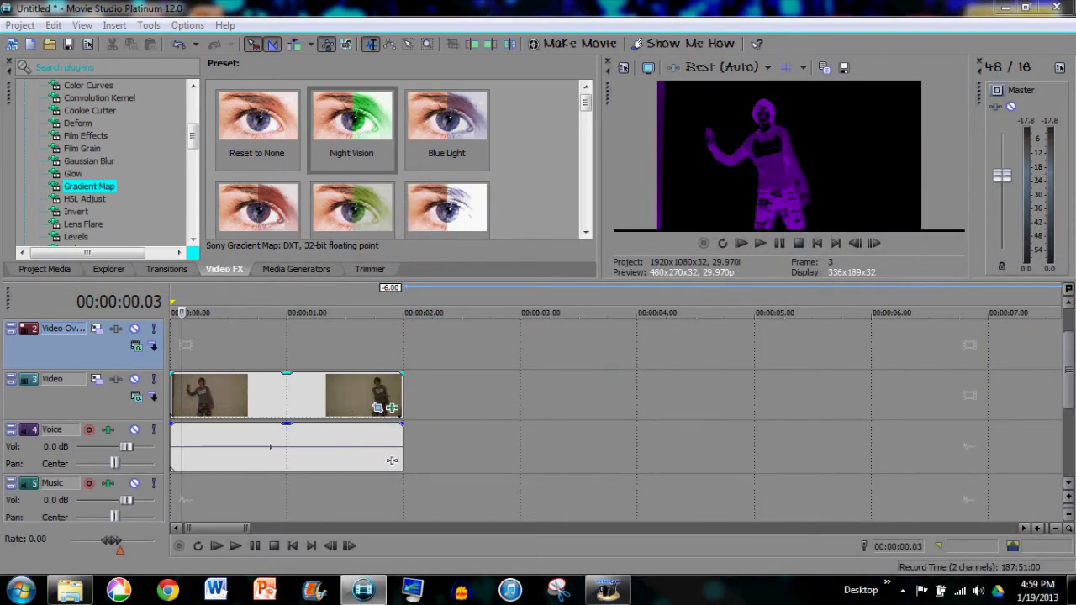
{"action": "left_click_drag", "start_coordinate": [811, 124], "coordinate": [202, 30]}
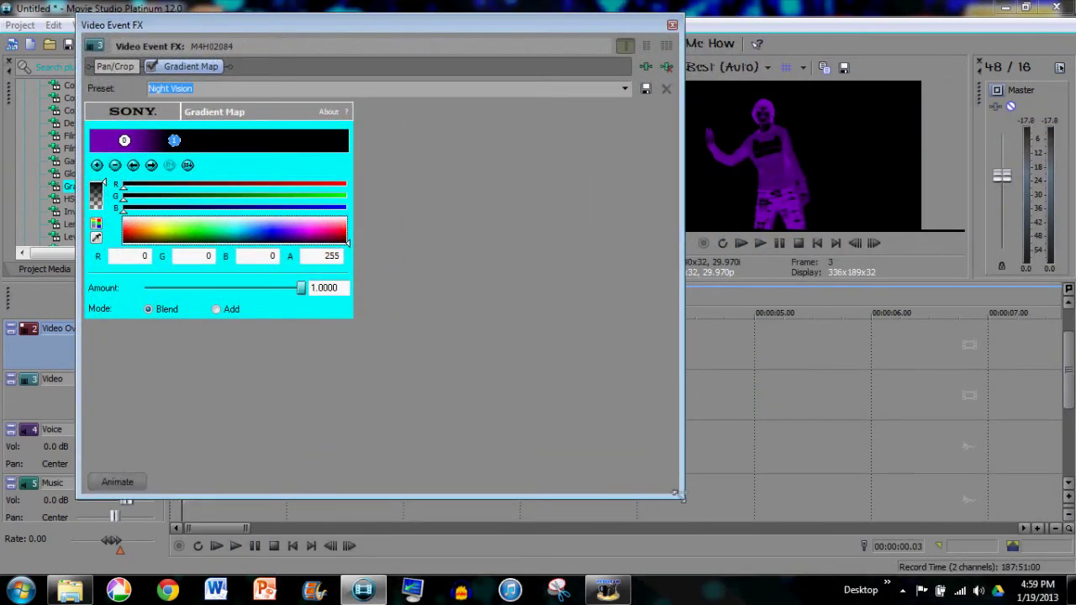
{"action": "left_click_drag", "start_coordinate": [679, 495], "coordinate": [481, 442]}
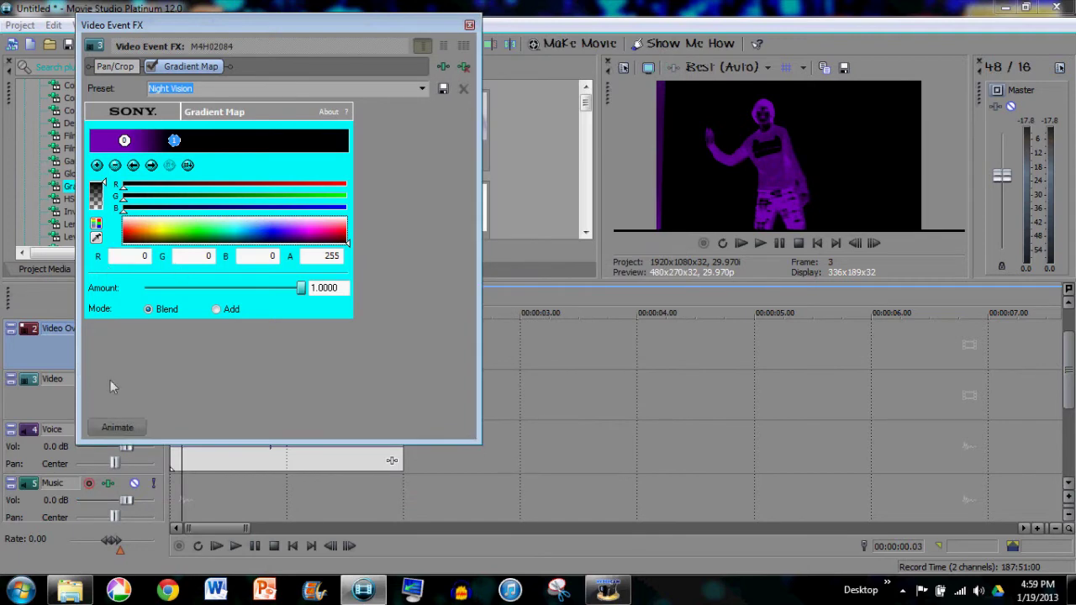
{"action": "left_click", "coordinate": [116, 427]}
Add a Gradient Map keyframe at 00:00:00.02 with control point 0 in red (R 180, G 0, B 34), and advance to 00:00:00.03
{"action": "left_click", "coordinate": [169, 362]}
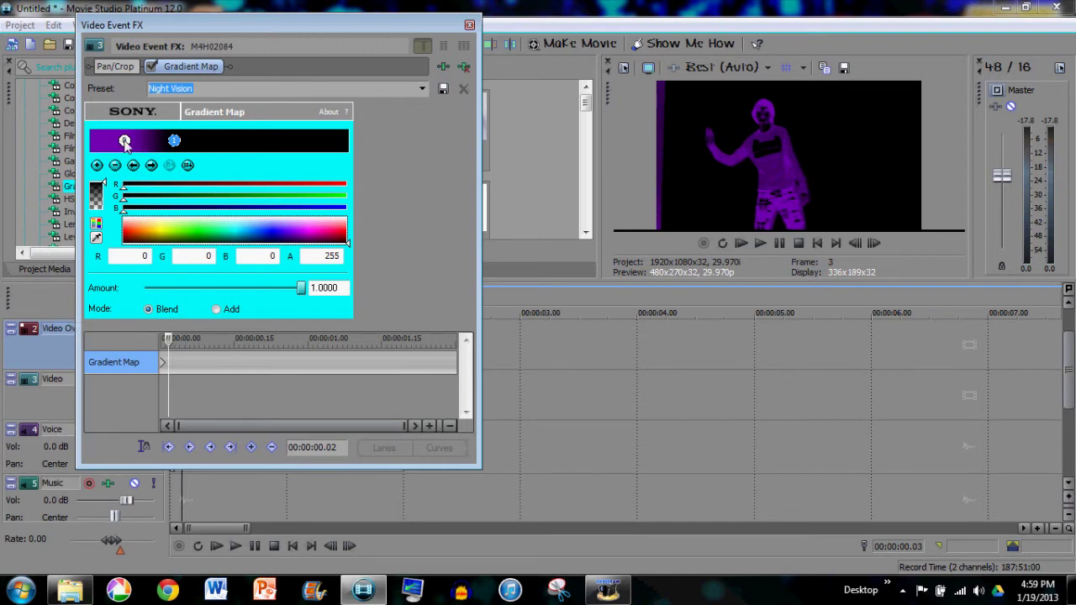
{"action": "left_click", "coordinate": [125, 140]}
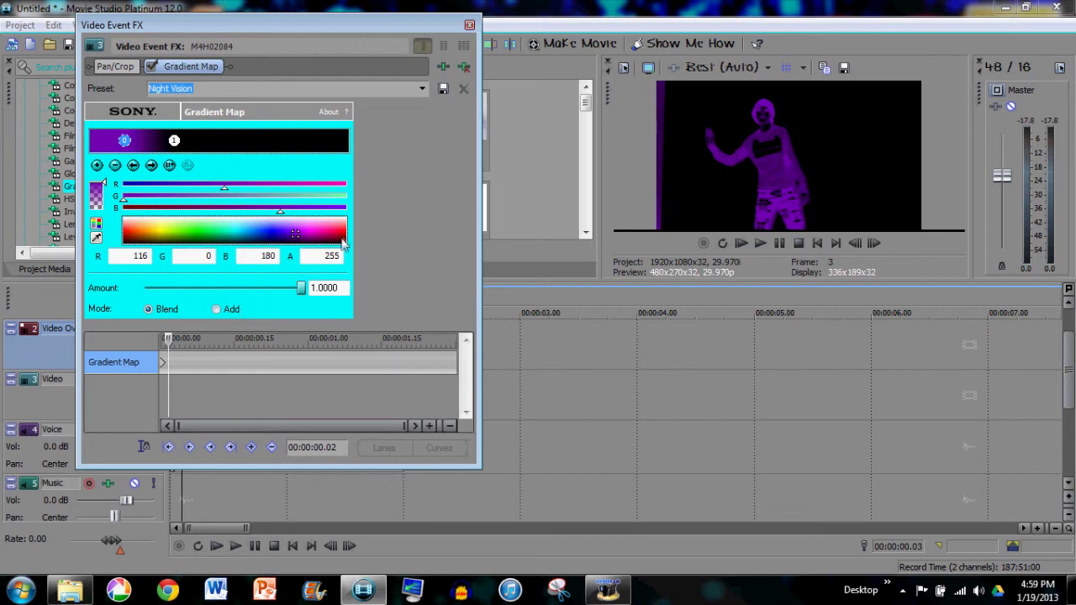
{"action": "left_click", "coordinate": [335, 236]}
{"action": "left_click", "coordinate": [176, 367]}
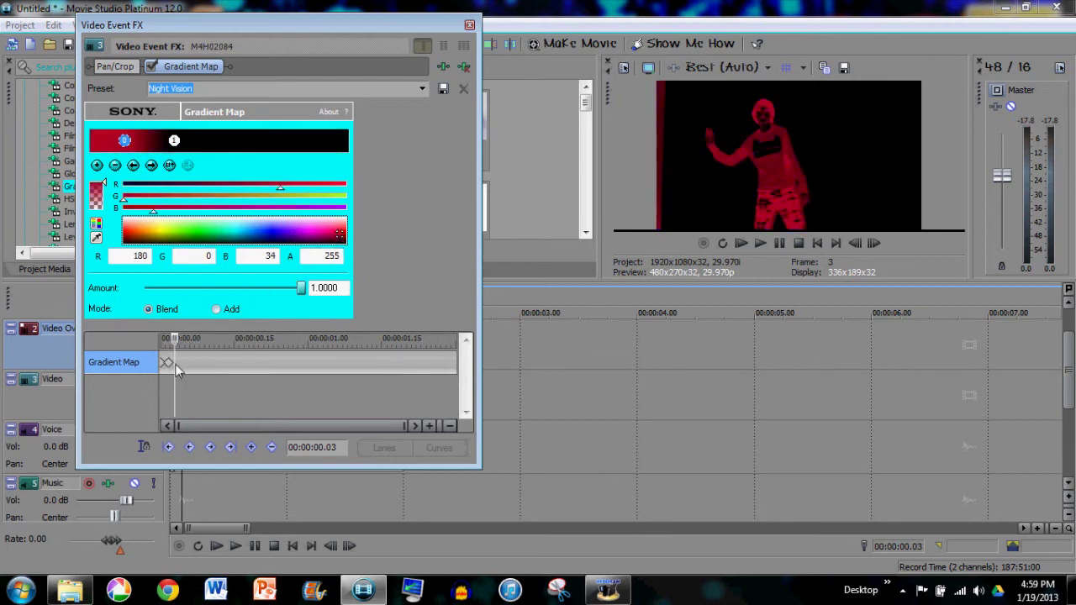
Add Gradient Map keyframes for control point 0: magenta (215, 0, 240) at 00:00:00.03, blue (0, 22, 180) at 00:00:00.05, and cyan (0, 223, 225) just after
{"action": "left_click", "coordinate": [306, 233]}
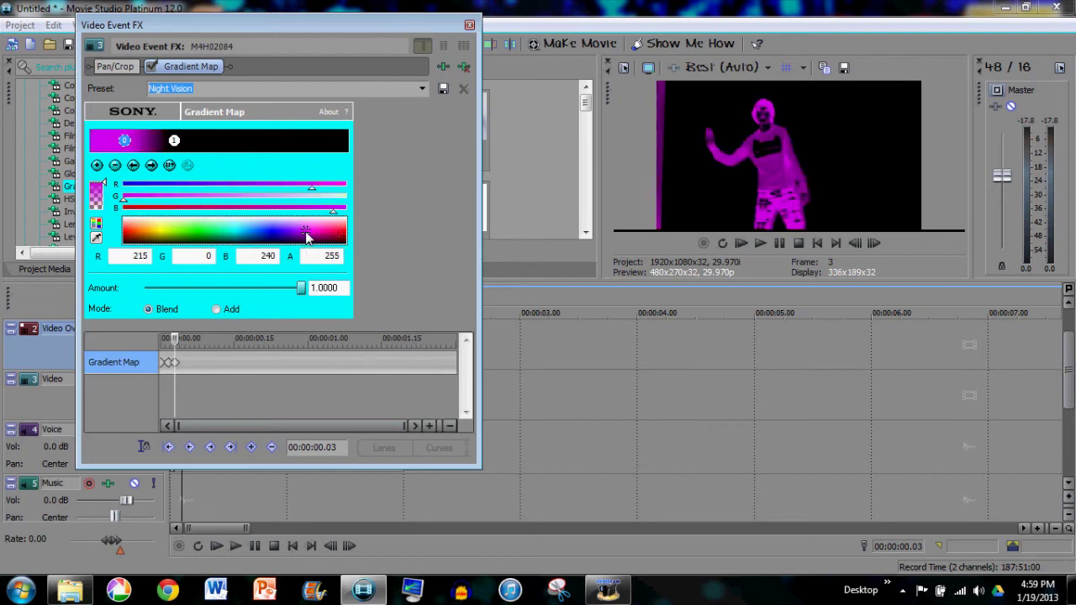
{"action": "left_click", "coordinate": [183, 367]}
{"action": "left_click", "coordinate": [267, 233]}
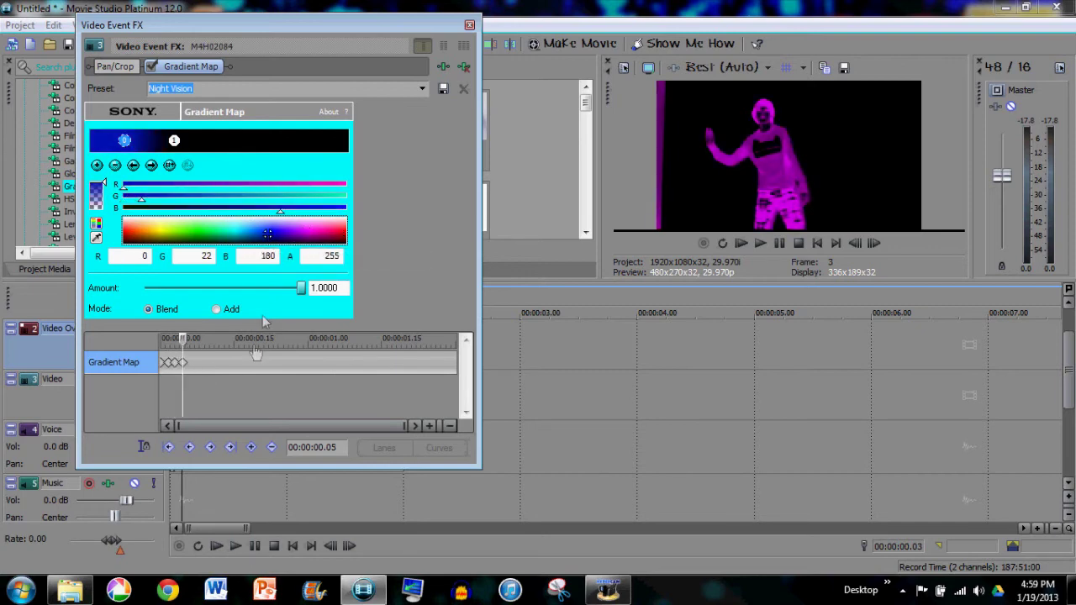
{"action": "left_click", "coordinate": [190, 367]}
{"action": "left_click", "coordinate": [235, 232]}
Add Gradient Map keyframes colouring control point 0 green (2, 240, 0) at 00:00:00.08 and yellow (243, 255, 60) at 00:00:00.09
{"action": "left_click", "coordinate": [197, 367]}
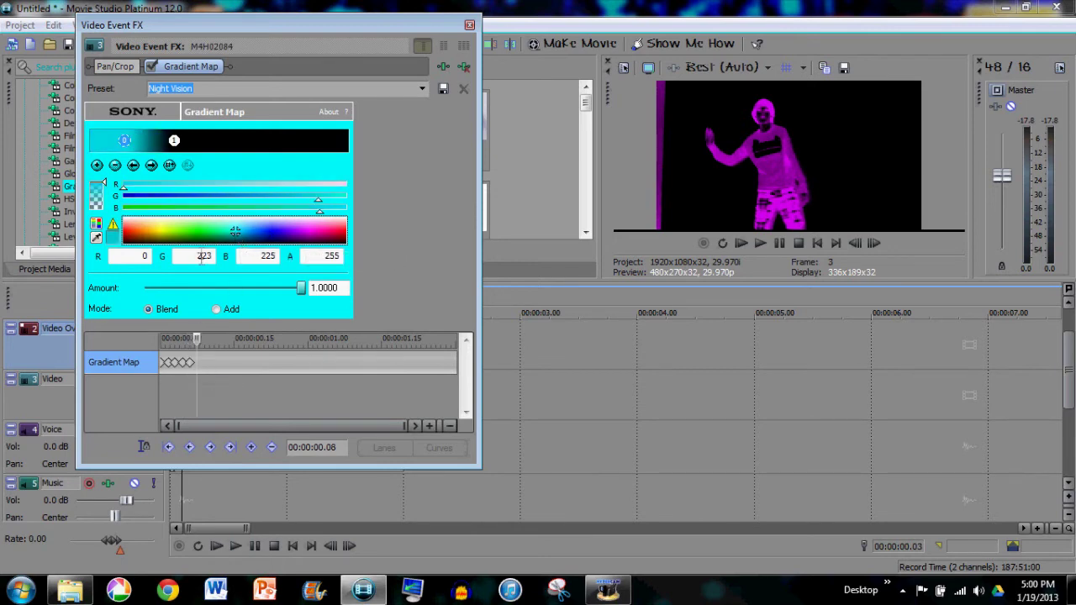
{"action": "left_click", "coordinate": [196, 230]}
{"action": "left_click", "coordinate": [204, 367]}
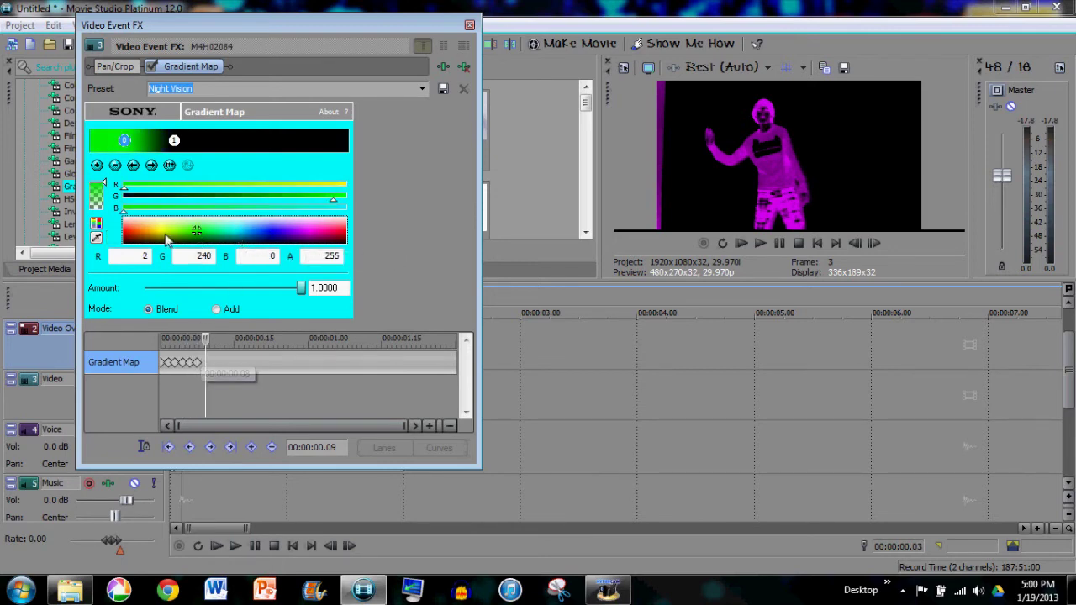
{"action": "left_click", "coordinate": [162, 228]}
Add Gradient Map keyframes colouring control point 0 orange (255, 159, 60) at 00:00:00.11 and red (255, 54, 30) at 00:00:00.13
{"action": "left_click", "coordinate": [215, 367]}
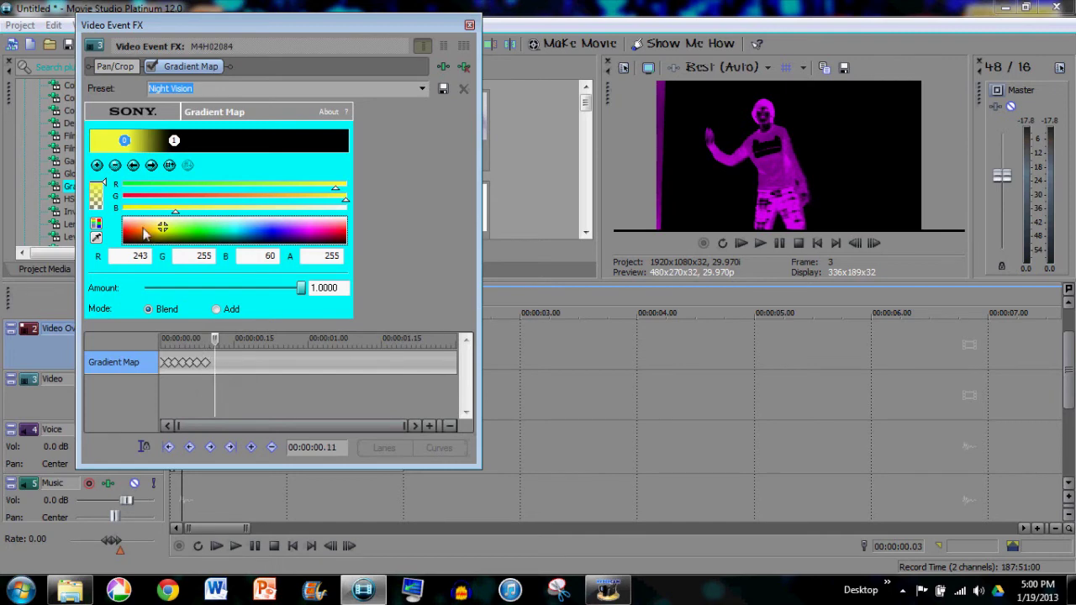
{"action": "left_click", "coordinate": [141, 227]}
{"action": "left_click", "coordinate": [225, 366]}
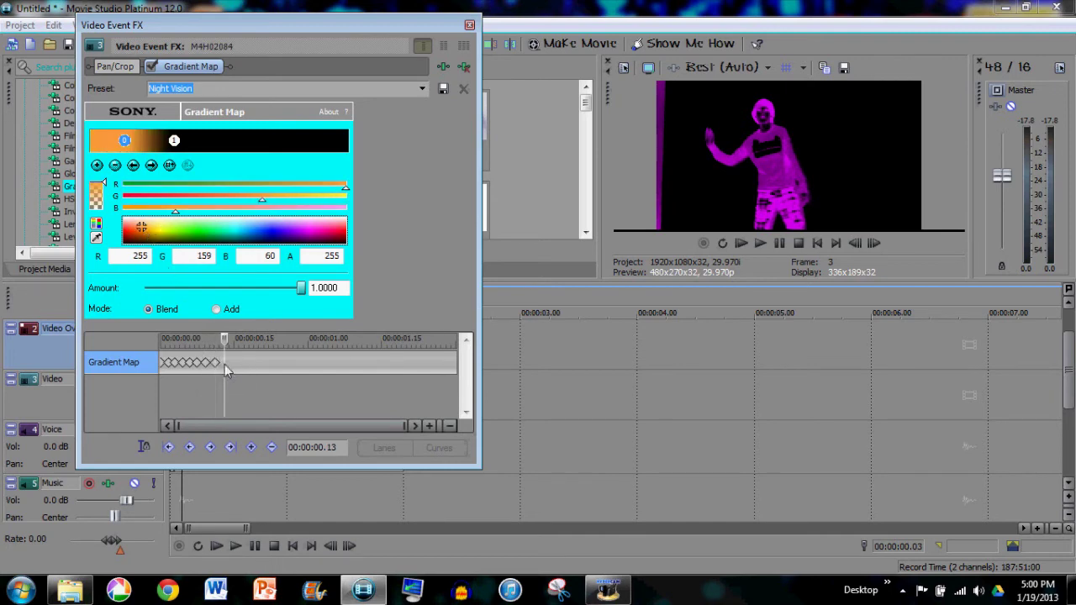
{"action": "left_click", "coordinate": [126, 232]}
Copy the whole Gradient Map keyframe series, paste it back to back from 00:00:00.15 with the last copy at 00:00:01.14, and close the effect window
{"action": "left_click_drag", "start_coordinate": [240, 364], "coordinate": [91, 367]}
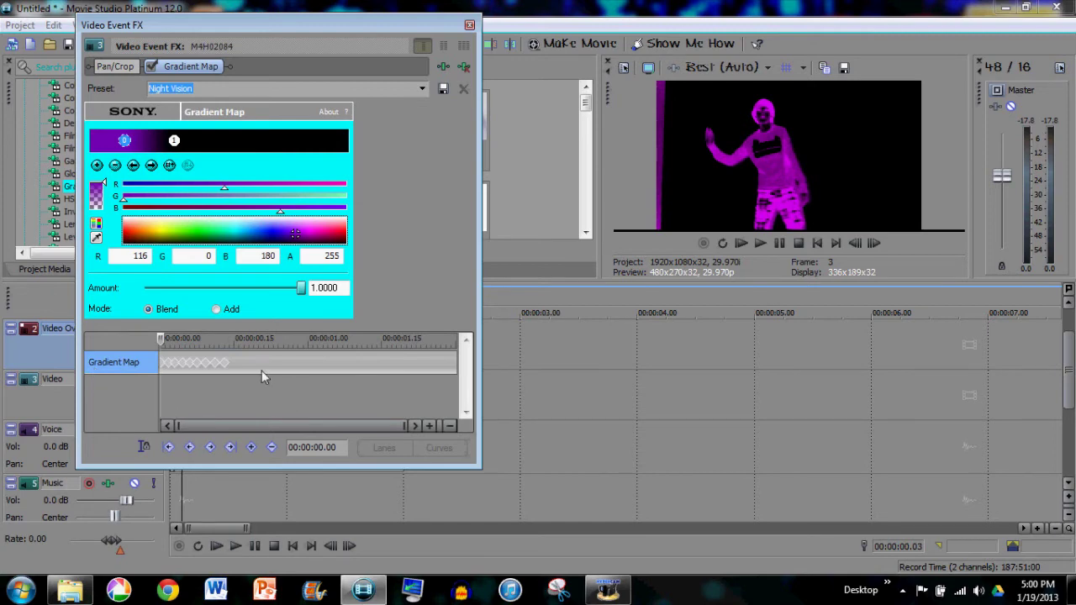
{"action": "left_click", "coordinate": [236, 362]}
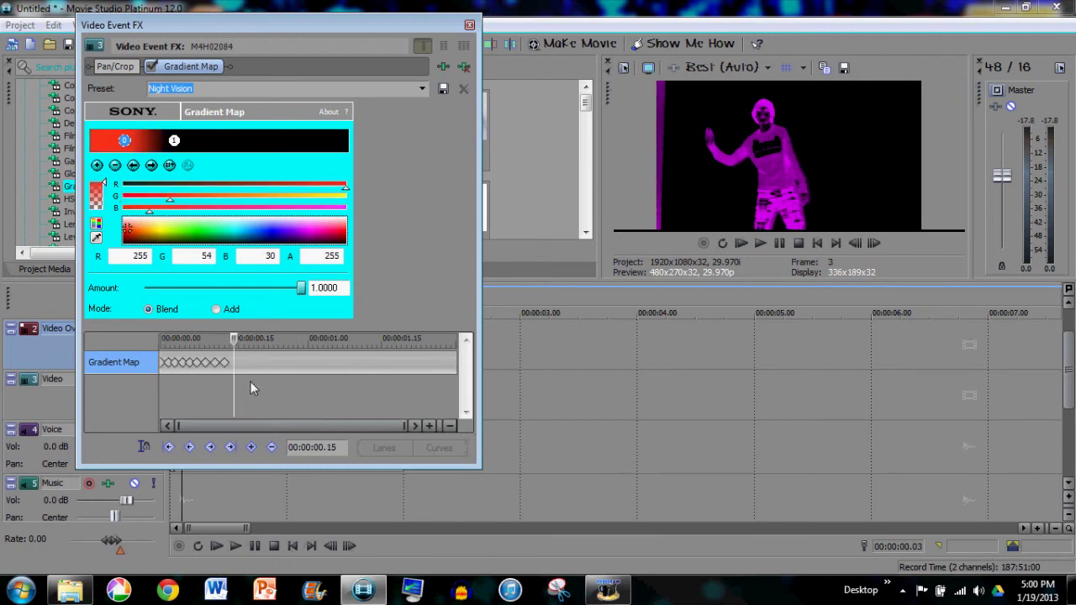
{"action": "key", "text": "ctrl+v"}
{"action": "left_click", "coordinate": [309, 368]}
{"action": "key", "text": "ctrl+v"}
{"action": "mouse_move", "coordinate": [351, 372]}
{"action": "left_mouse_down"}
{"action": "mouse_move", "coordinate": [444, 377]}
{"action": "mouse_move", "coordinate": [428, 383]}
{"action": "left_mouse_up"}
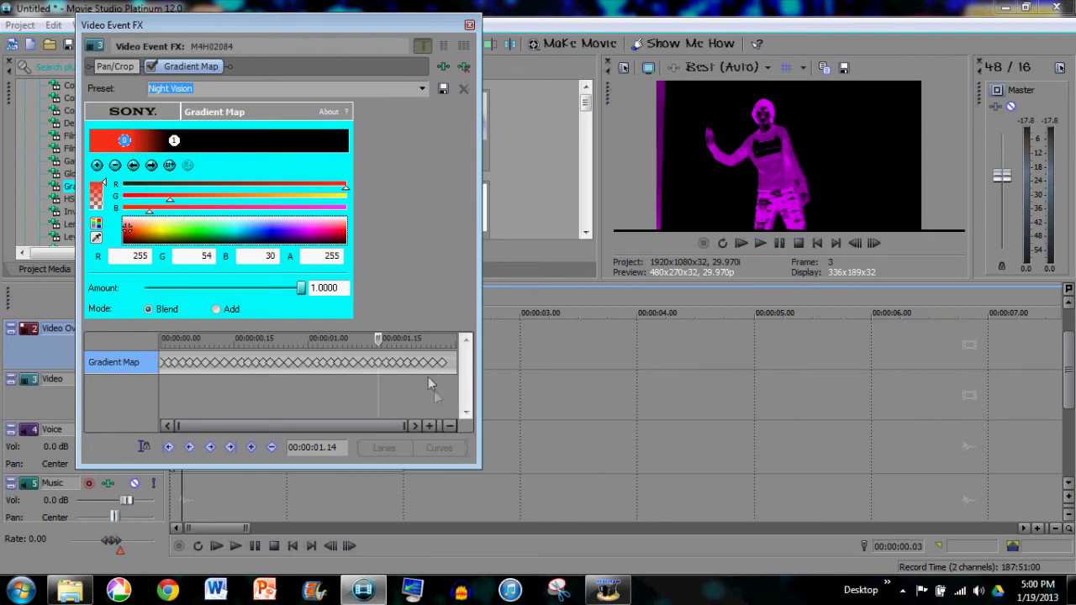
{"action": "left_click", "coordinate": [469, 24]}
Play the clip from its start and check the shaking and colour changes at several points along it
{"action": "left_click", "coordinate": [174, 353]}
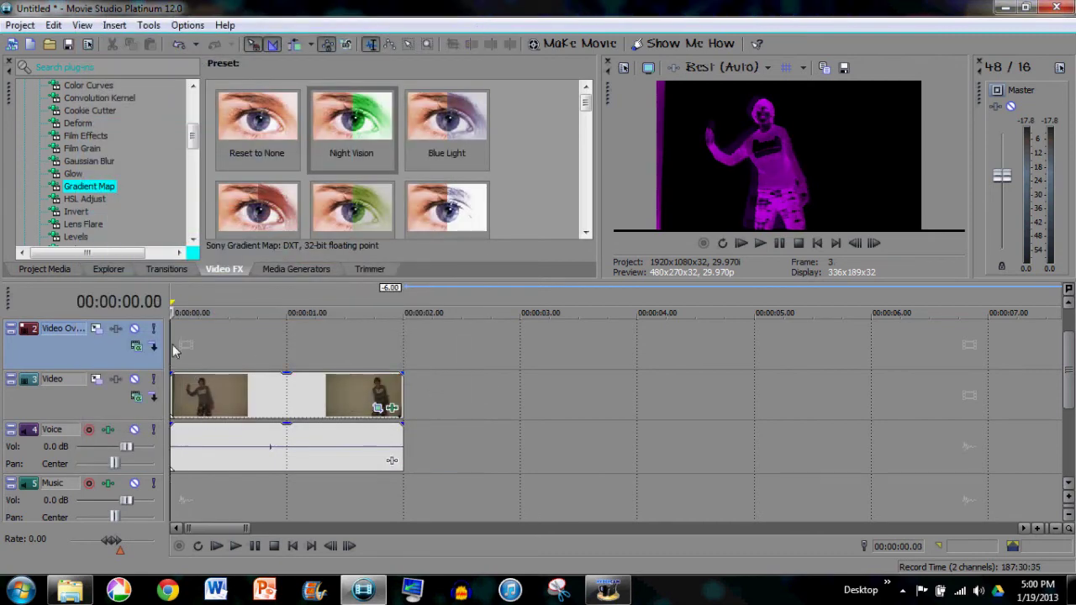
{"action": "left_click", "coordinate": [760, 245]}
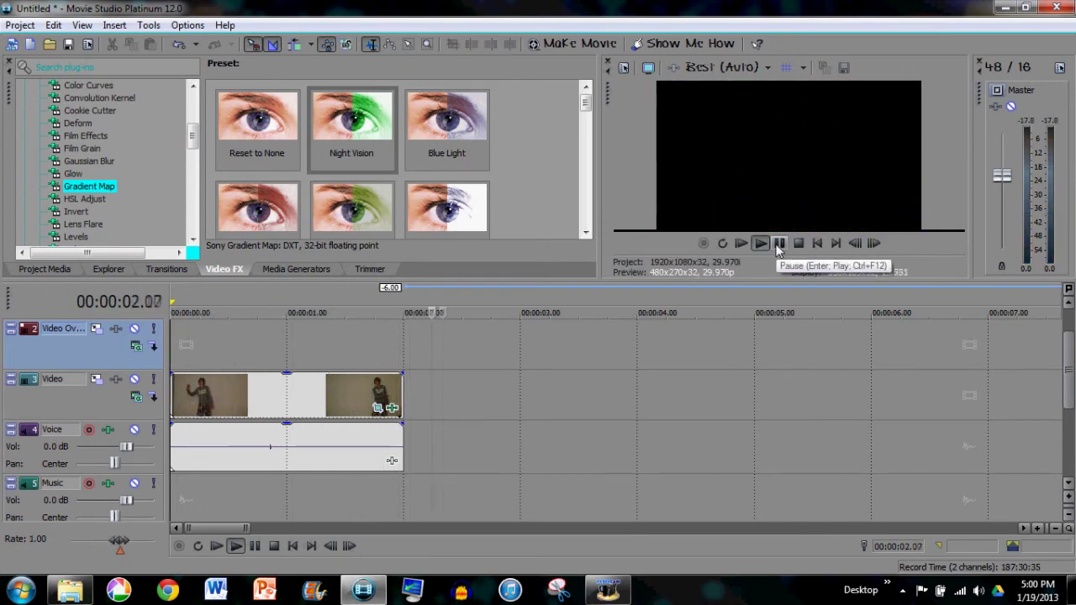
{"action": "left_click", "coordinate": [778, 246]}
{"action": "left_click", "coordinate": [396, 344]}
{"action": "left_click", "coordinate": [226, 347]}
{"action": "left_click", "coordinate": [337, 332]}
{"action": "left_click", "coordinate": [353, 340]}
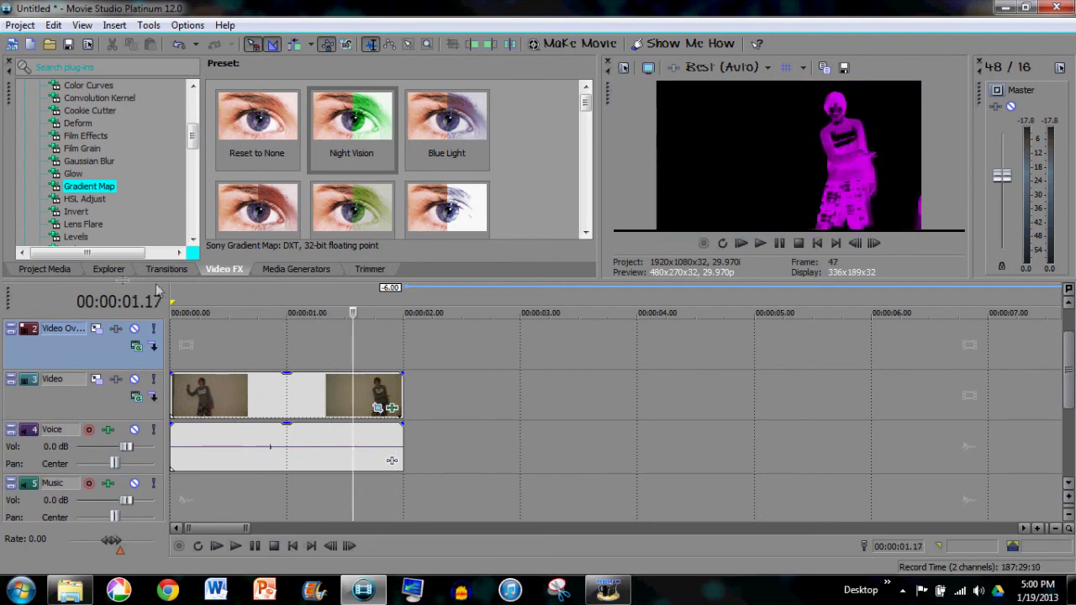
Split the clip at 00:00:00.07, at 00:00:00.26, and at two roughly evenly spaced points between them
{"action": "left_click", "coordinate": [197, 348]}
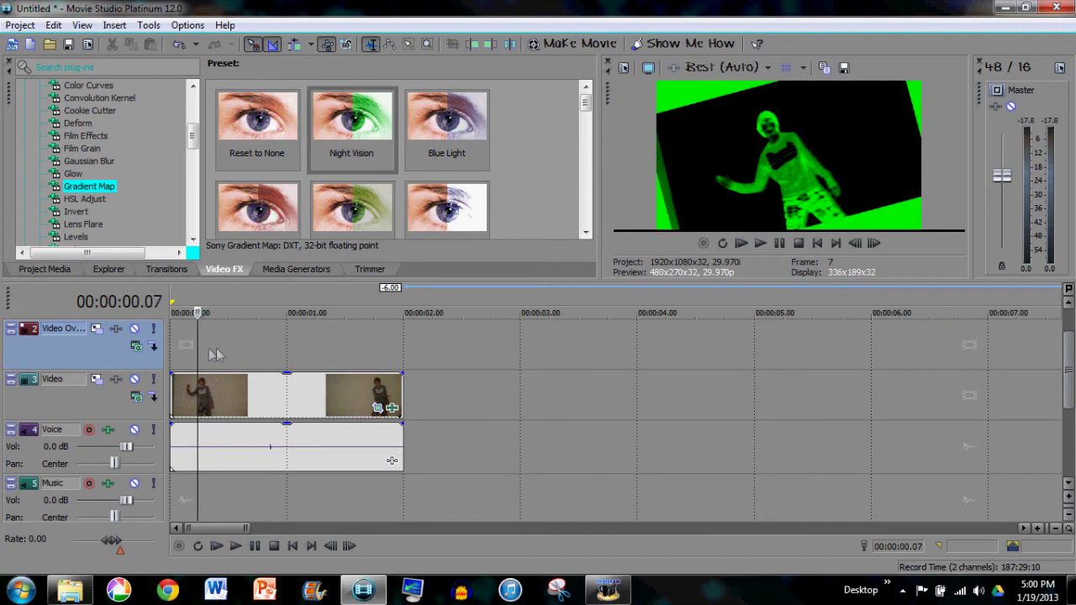
{"action": "key", "text": "s"}
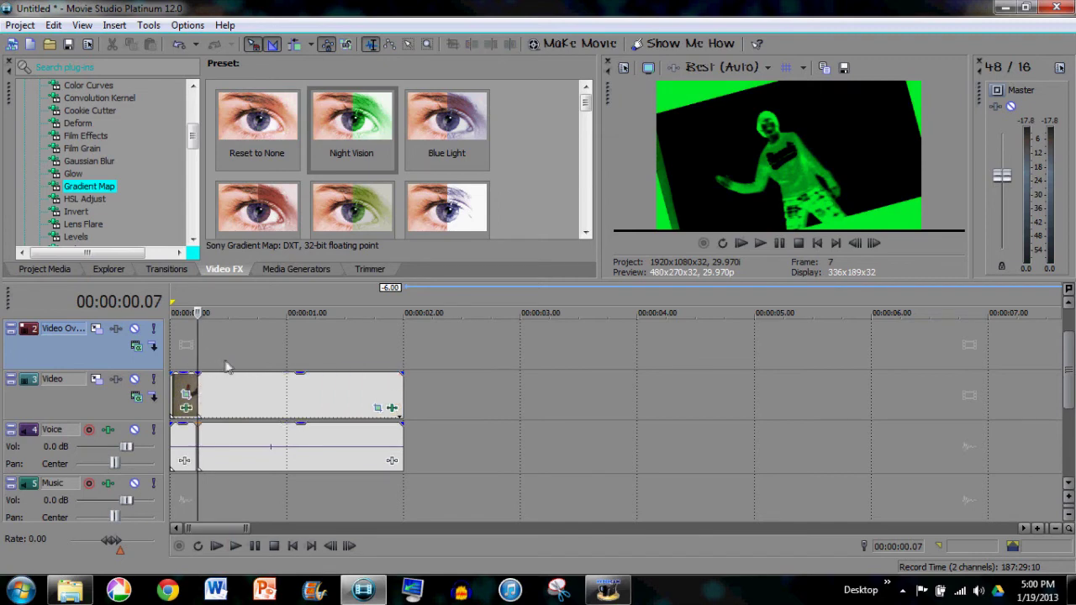
{"action": "left_click", "coordinate": [220, 360]}
{"action": "key", "text": "s"}
{"action": "left_click", "coordinate": [241, 359]}
{"action": "key", "text": "s"}
{"action": "left_click", "coordinate": [271, 374]}
{"action": "key", "text": "s"}
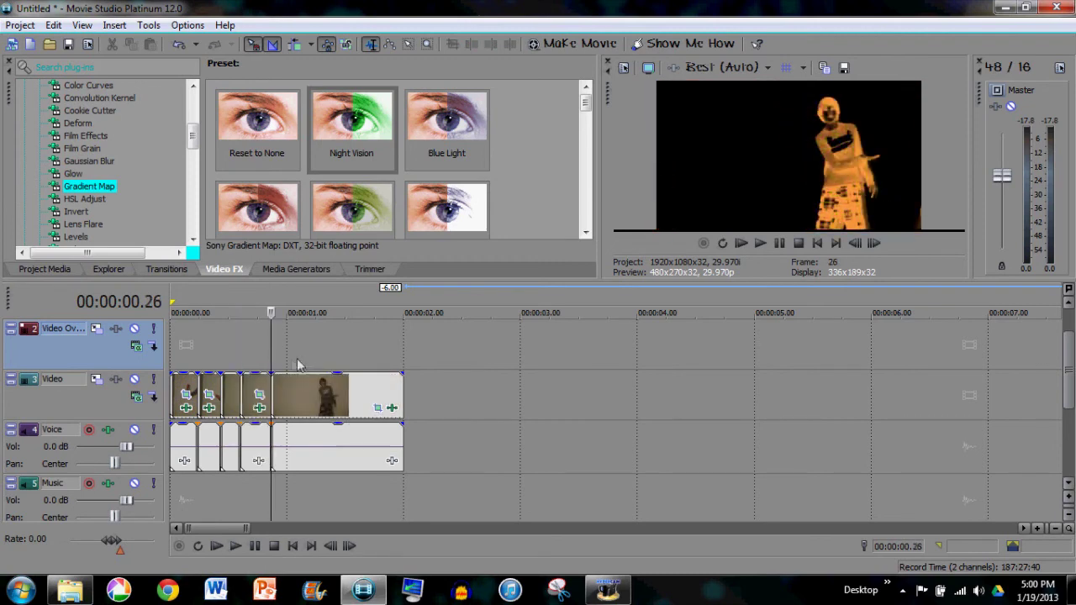
Split the rest of the clip at five roughly even intervals, including cuts at 00:00:01.07, 00:00:01.18 and 00:00:01.23
{"action": "left_click", "coordinate": [292, 360]}
{"action": "key", "text": "s"}
{"action": "left_click", "coordinate": [314, 364]}
{"action": "key", "text": "s"}
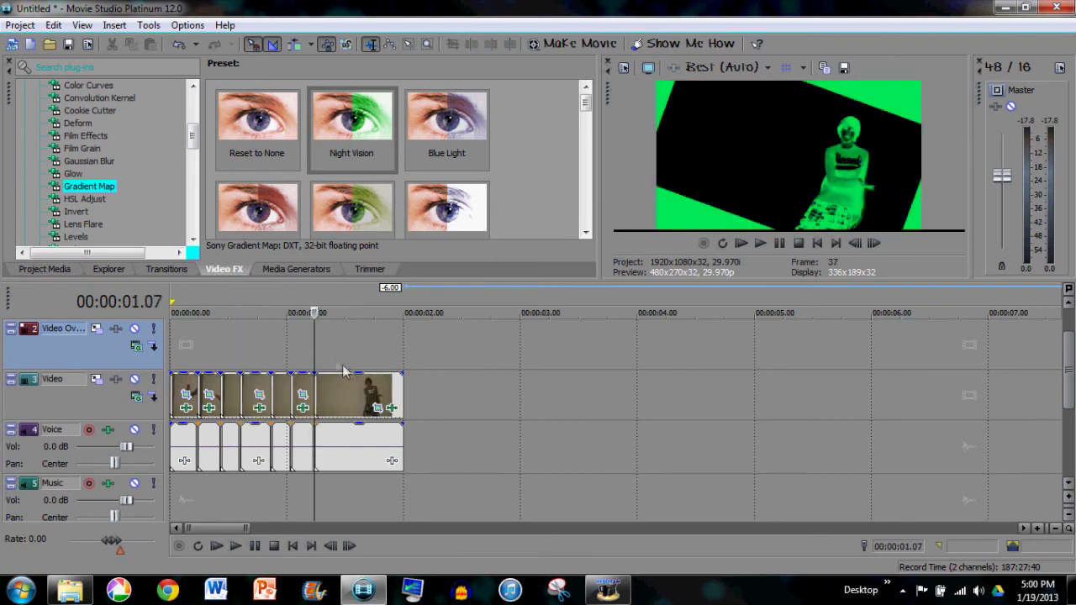
{"action": "left_click", "coordinate": [338, 363]}
{"action": "key", "text": "s"}
{"action": "left_click", "coordinate": [356, 368]}
{"action": "key", "text": "s"}
{"action": "left_click", "coordinate": [378, 370]}
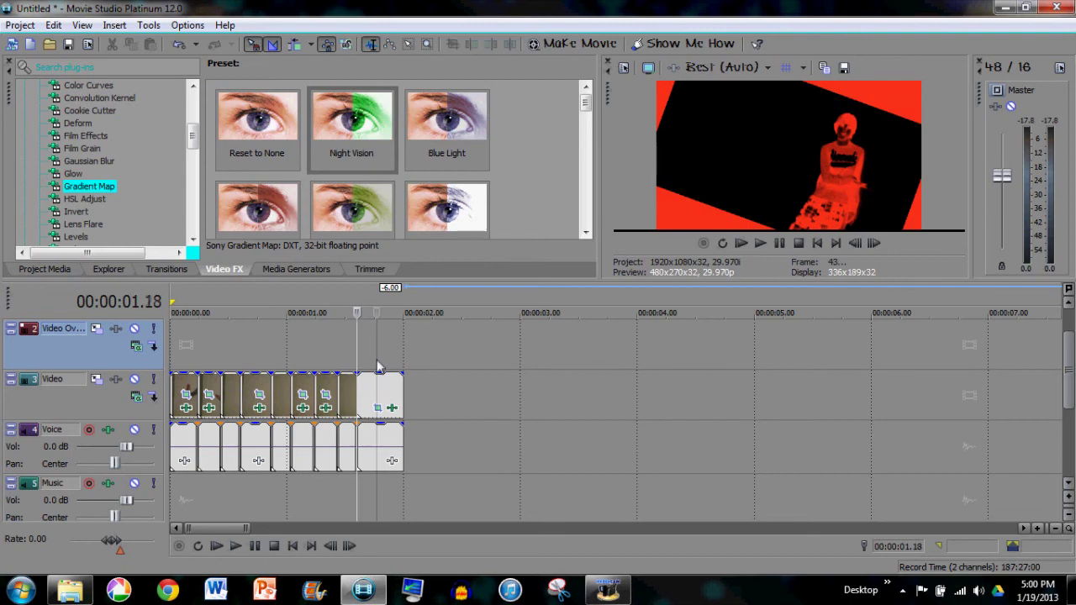
{"action": "key", "text": "s"}
Apply the Invert effect's 100% Inversion preset to every other video segment, beginning with the first one, and close the effect window
{"action": "left_click", "coordinate": [184, 360]}
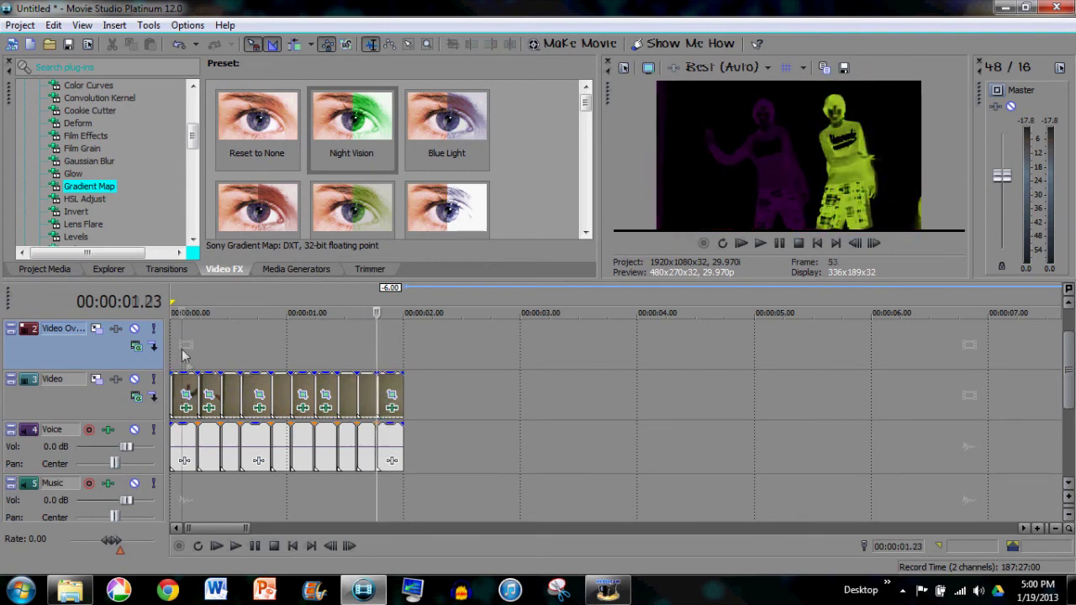
{"action": "left_click", "coordinate": [76, 211]}
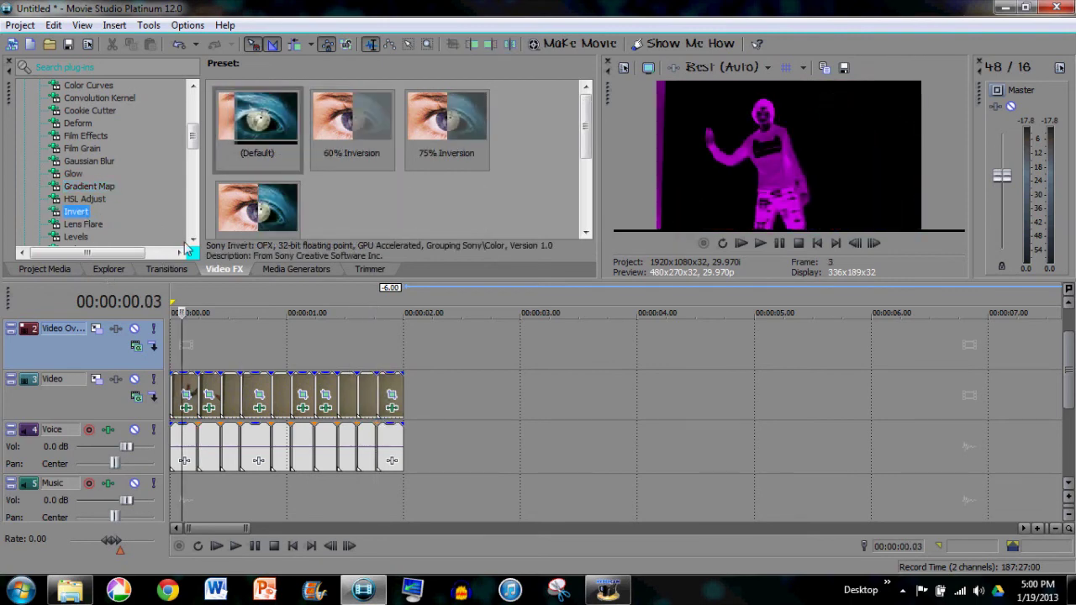
{"action": "left_click", "coordinate": [189, 362]}
{"action": "left_click", "coordinate": [176, 382]}
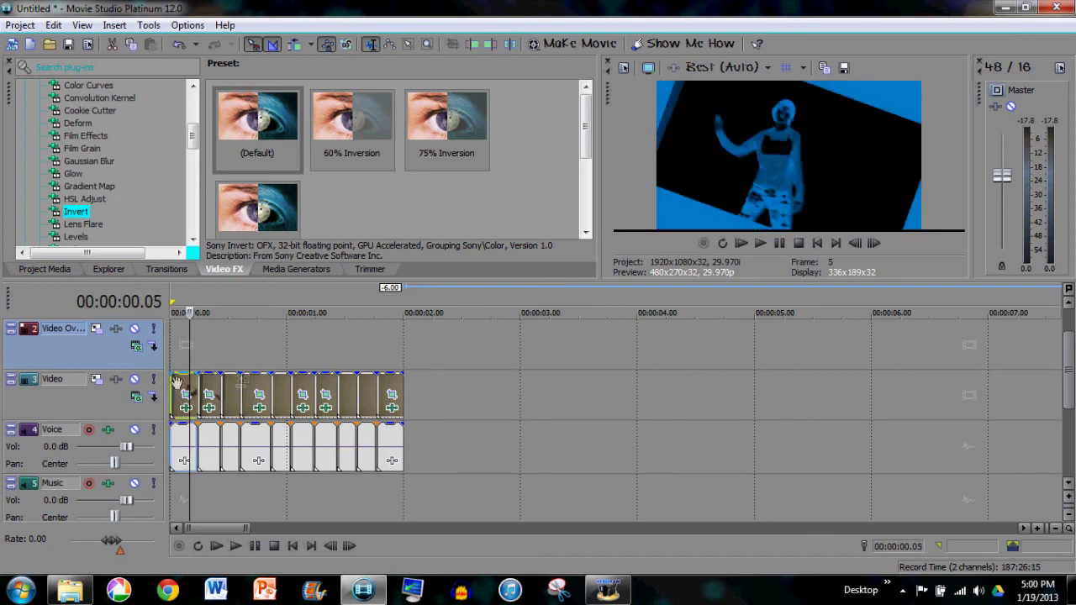
{"action": "left_click", "coordinate": [230, 387], "text": "ctrl"}
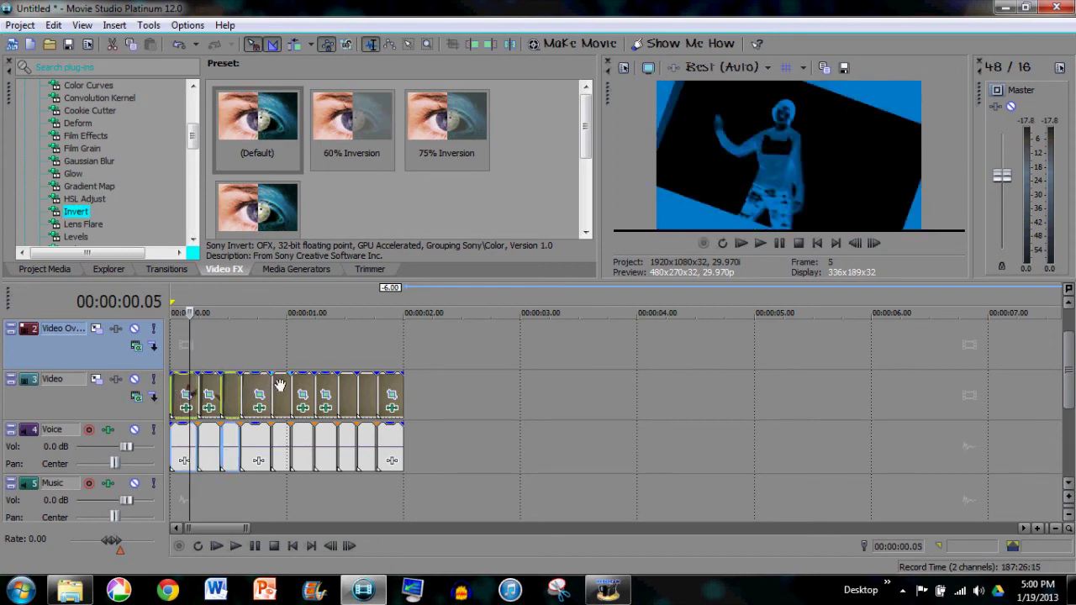
{"action": "left_click", "coordinate": [279, 387], "text": "ctrl"}
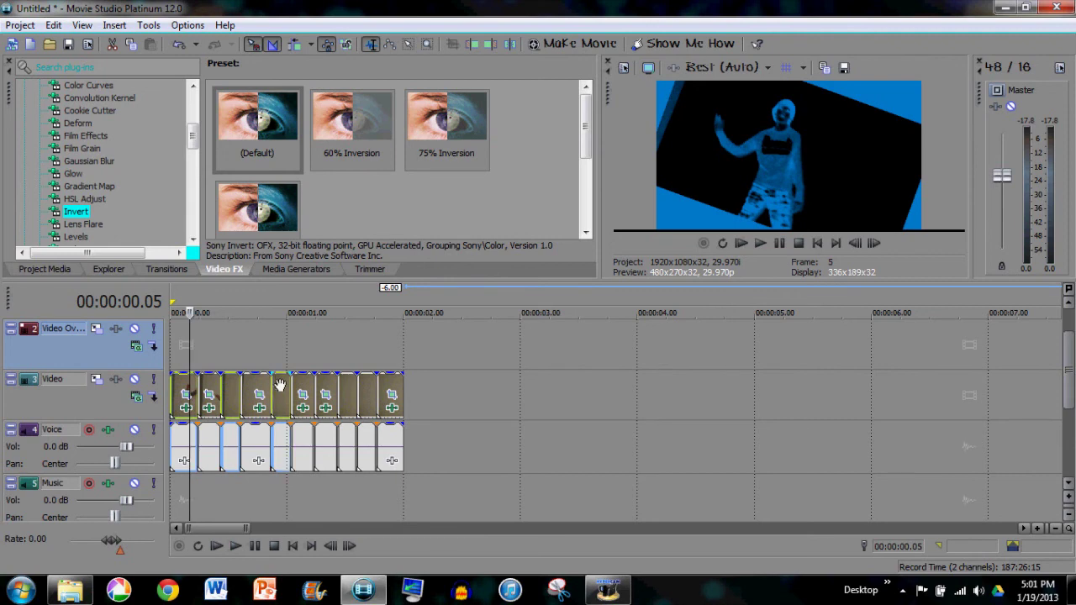
{"action": "left_click", "coordinate": [326, 383], "text": "ctrl"}
{"action": "left_click", "coordinate": [368, 391], "text": "ctrl"}
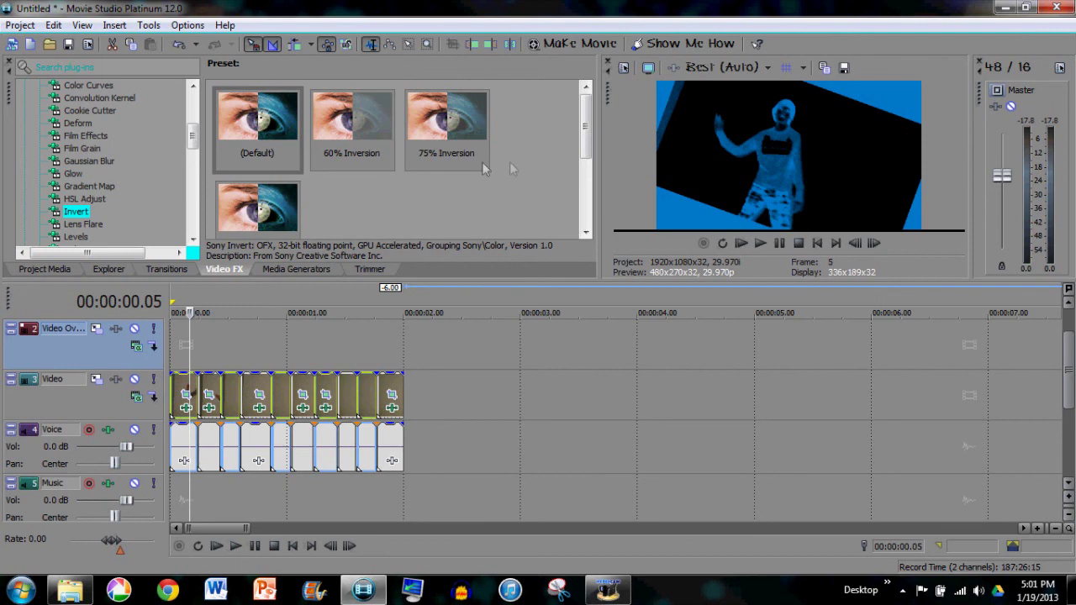
{"action": "scroll", "coordinate": [566, 152], "scroll_direction": "down", "scroll_amount": 2}
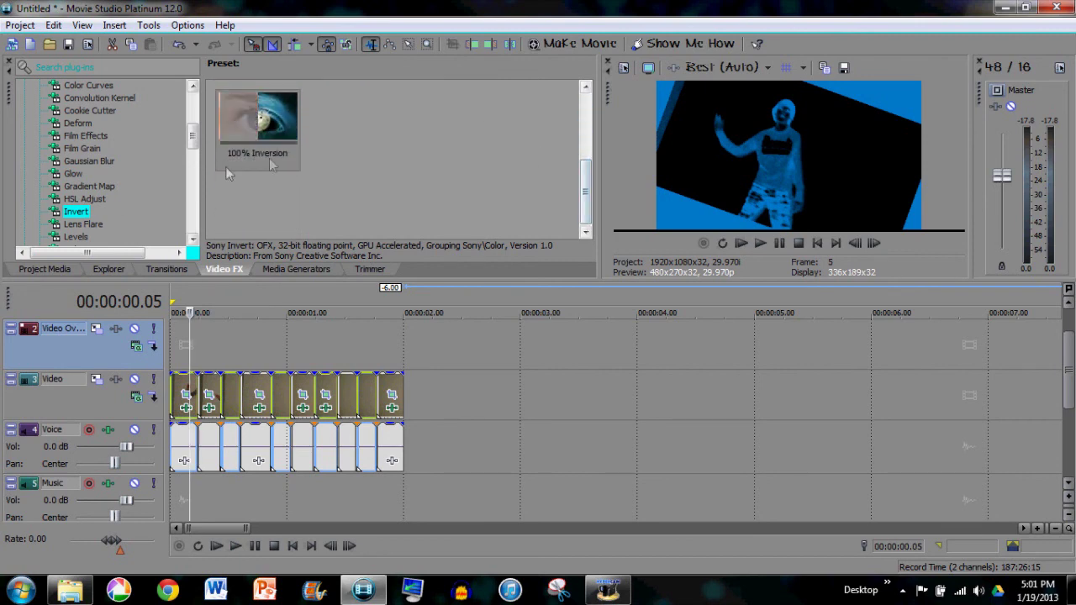
{"action": "left_click_drag", "start_coordinate": [269, 155], "coordinate": [182, 382]}
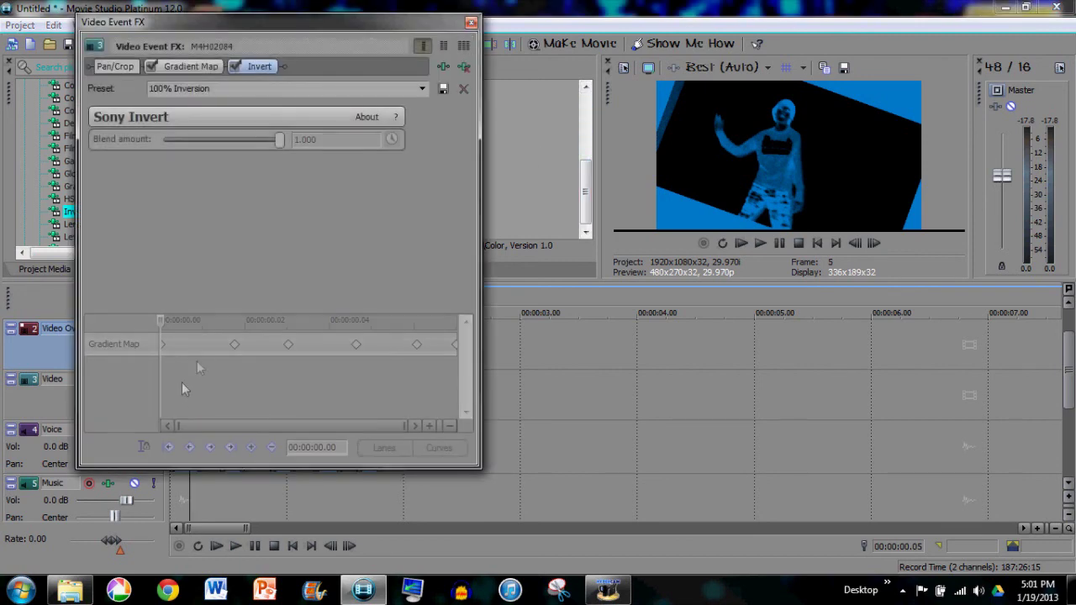
{"action": "left_click", "coordinate": [472, 22]}
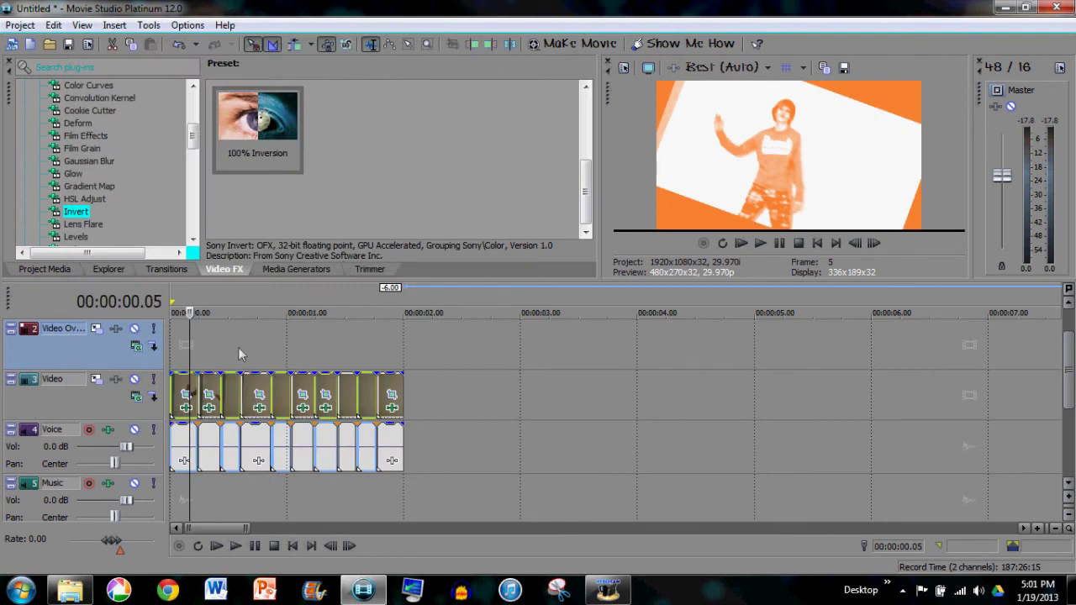
Play the timeline from 00:00:00.03 to preview the alternating inverted segments
{"action": "left_click", "coordinate": [181, 367]}
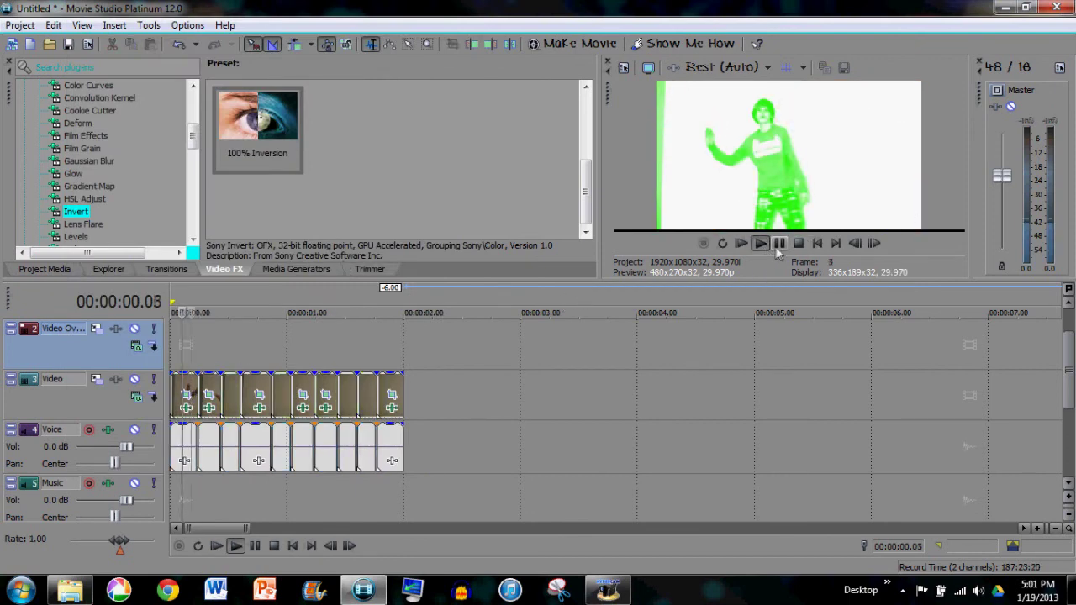